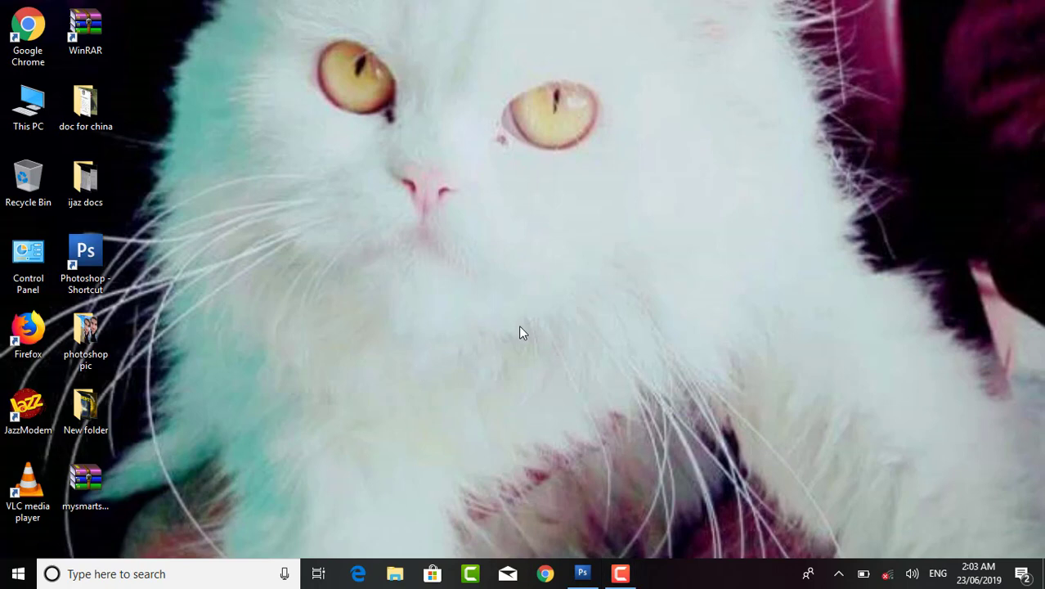
- Restore the Photoshop window showing Untitled-1 with the portrait pasted as Layer 1
left_click(582, 574)
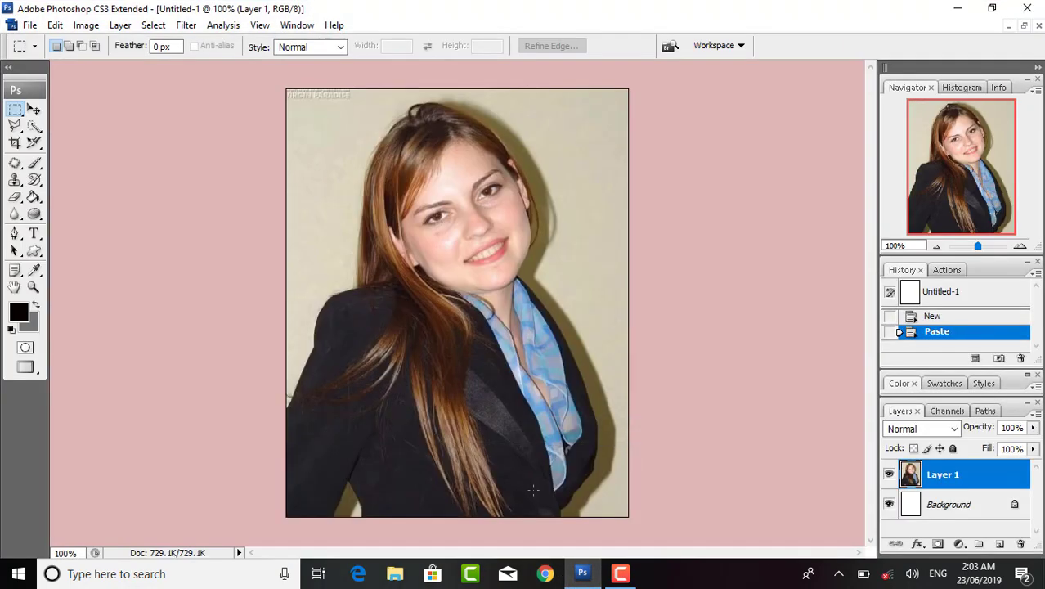
- Try the standard Pen Tool, then switch to the Polygonal Lasso Tool
key("p")
left_click(128, 353)
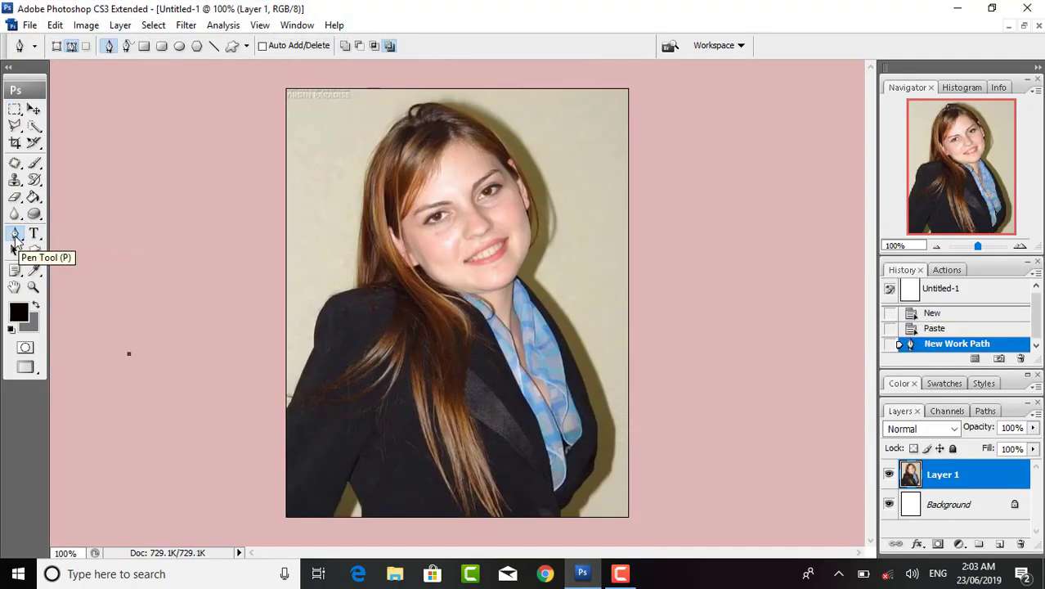
right_click(14, 238)
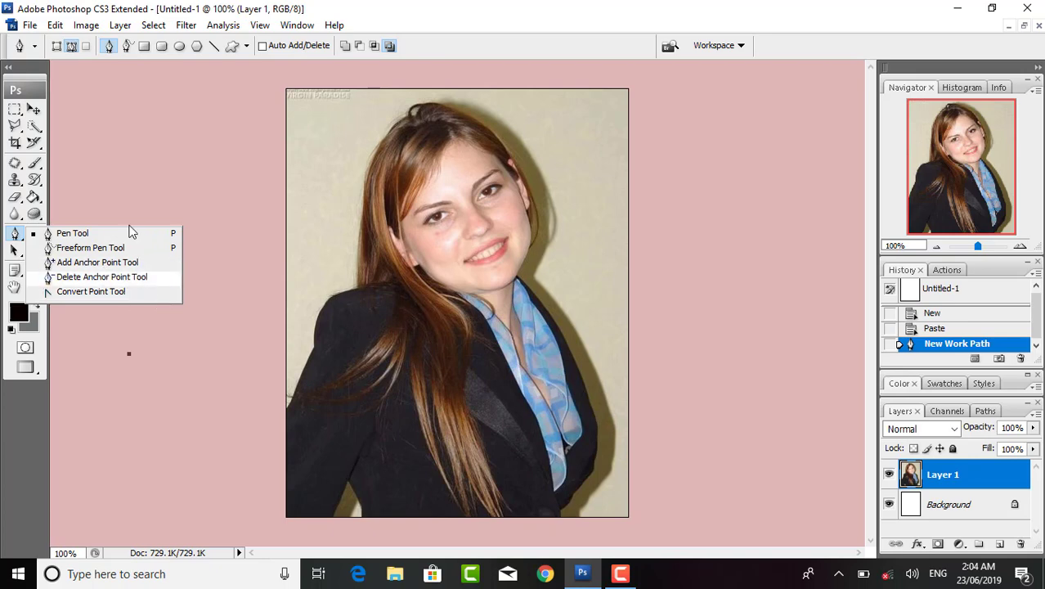
left_click(75, 236)
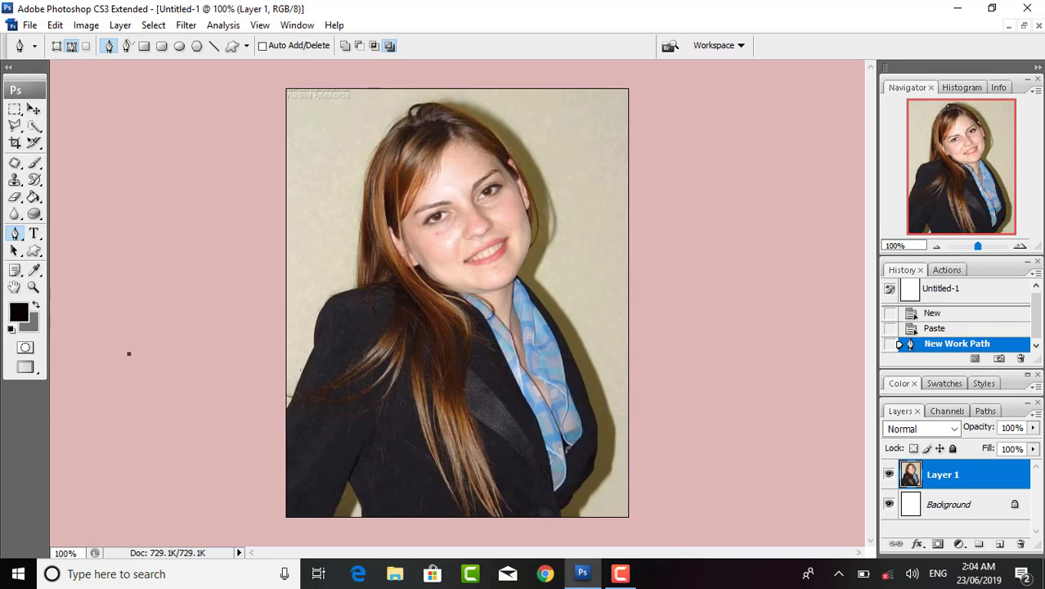
left_click(18, 125)
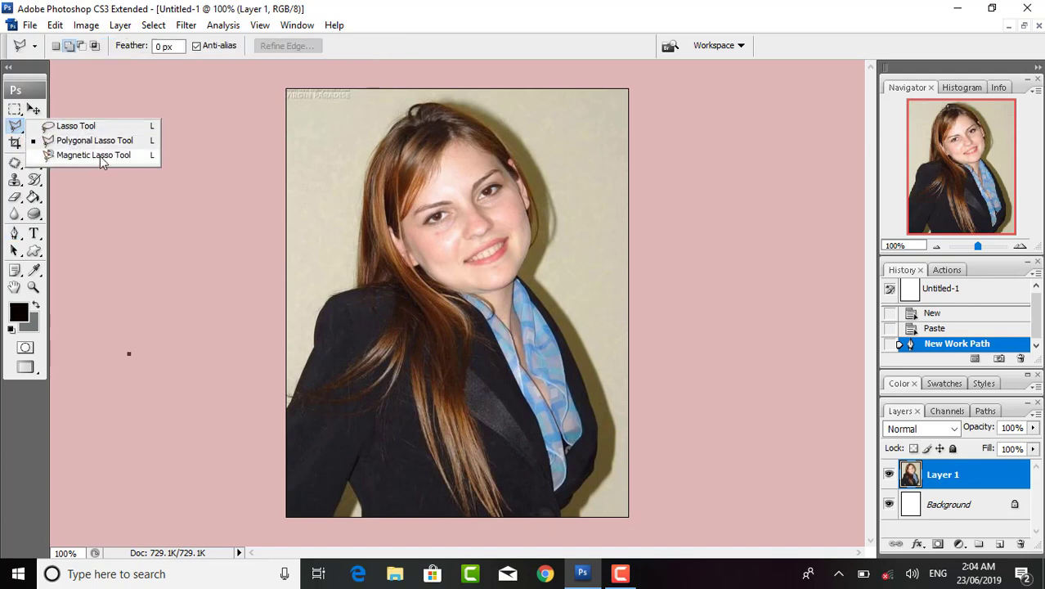
left_click(110, 292)
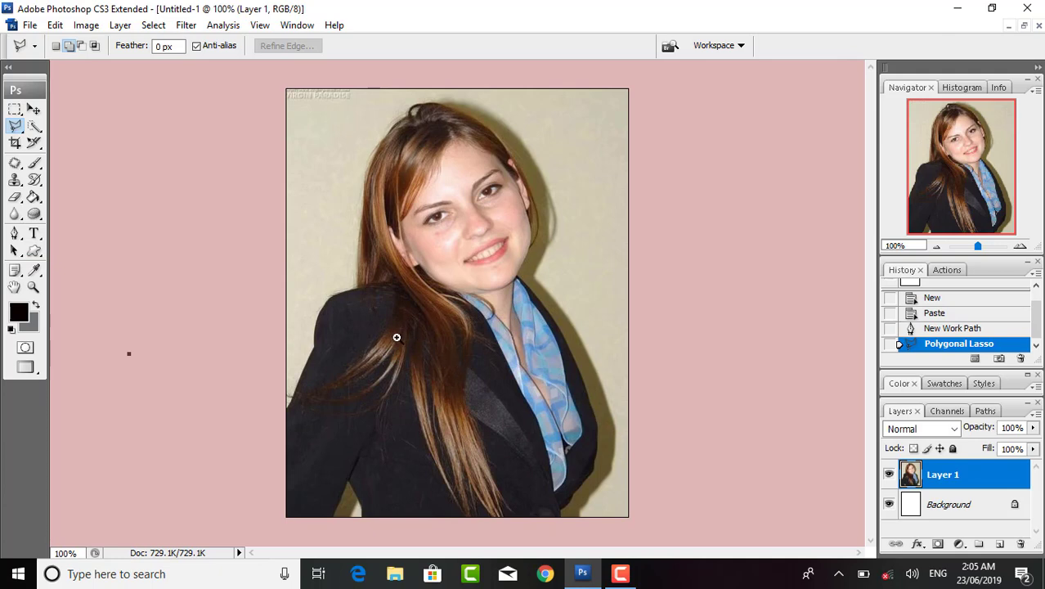
- Zoom to 300% and place Pen anchors up the jacket's lower left edge
key("ctrl+plus")
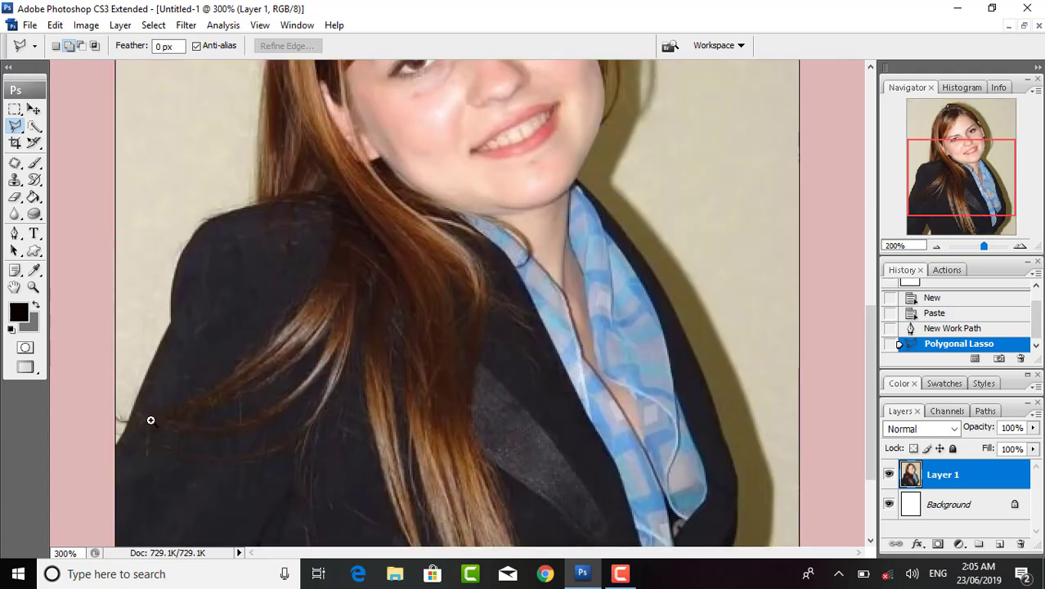
key("ctrl+plus")
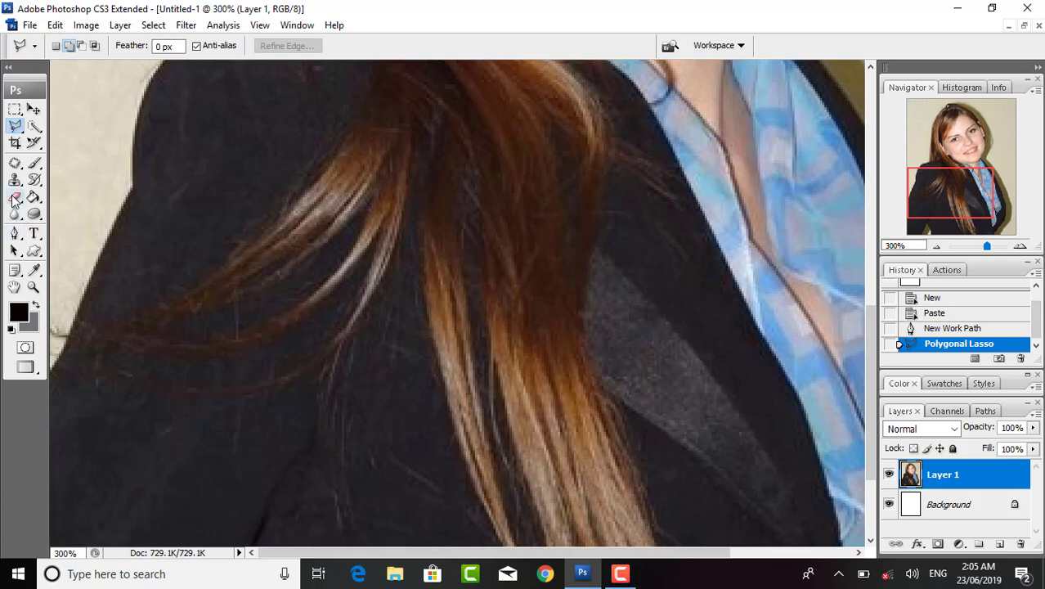
left_click(16, 234)
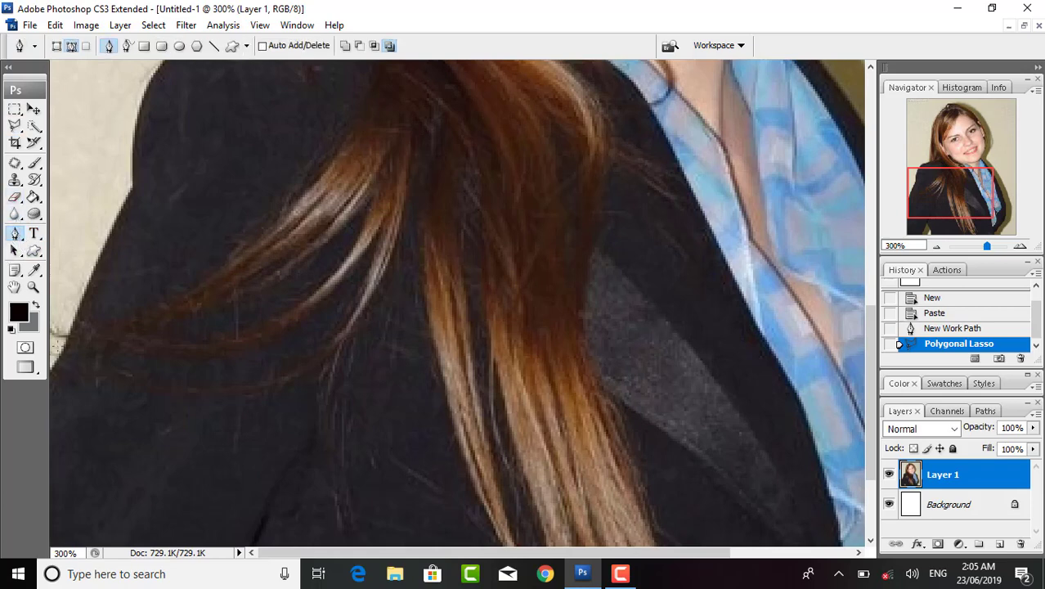
left_click(56, 358)
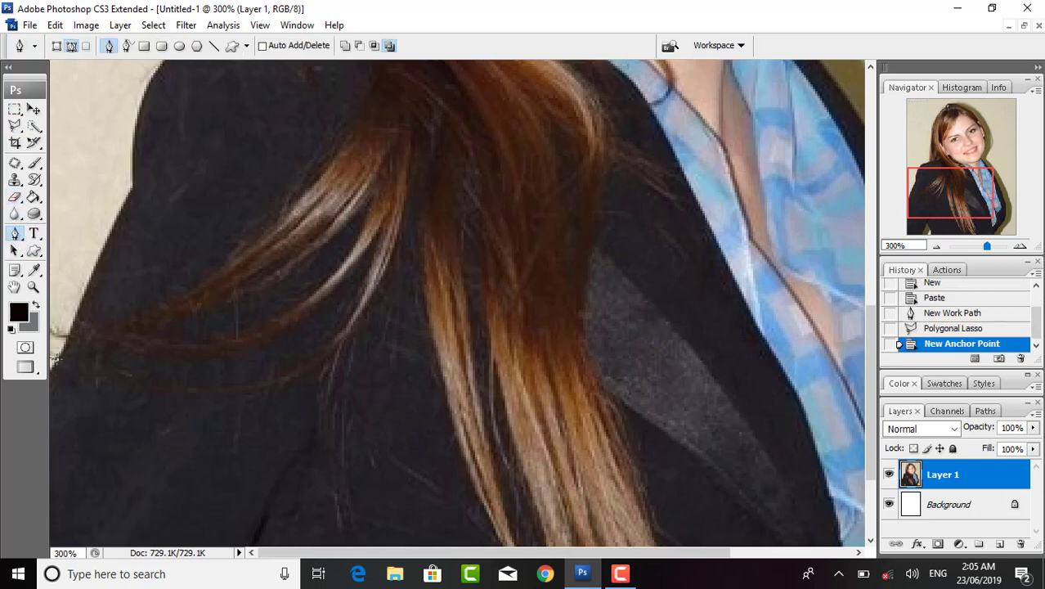
left_click(103, 244)
left_click(136, 191)
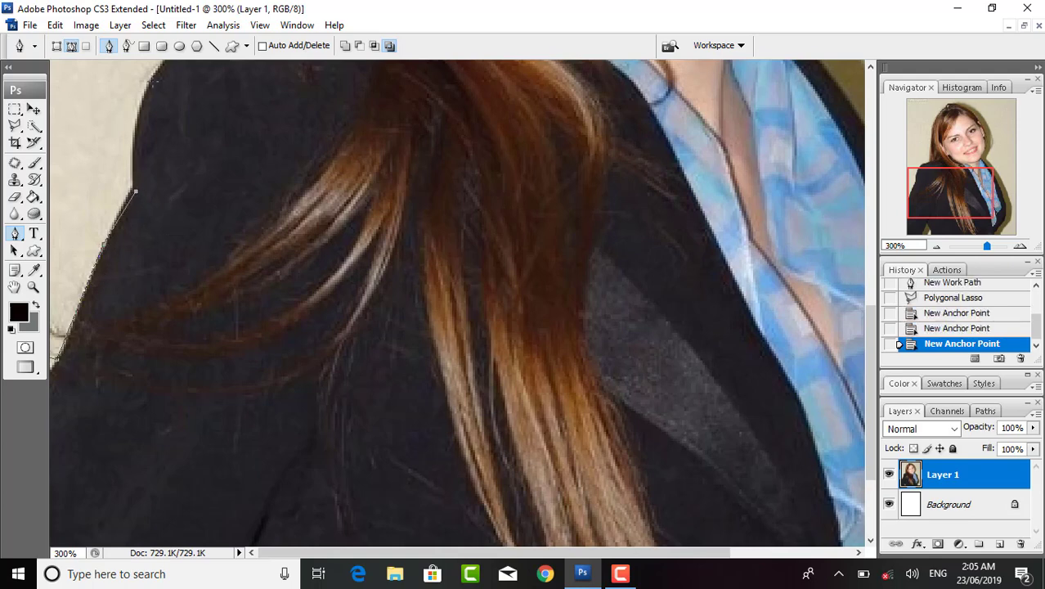
- Continue anchors up to the shoulder top, then undo the last few anchors
left_click(151, 80)
scroll(209, 101, "up", 3)
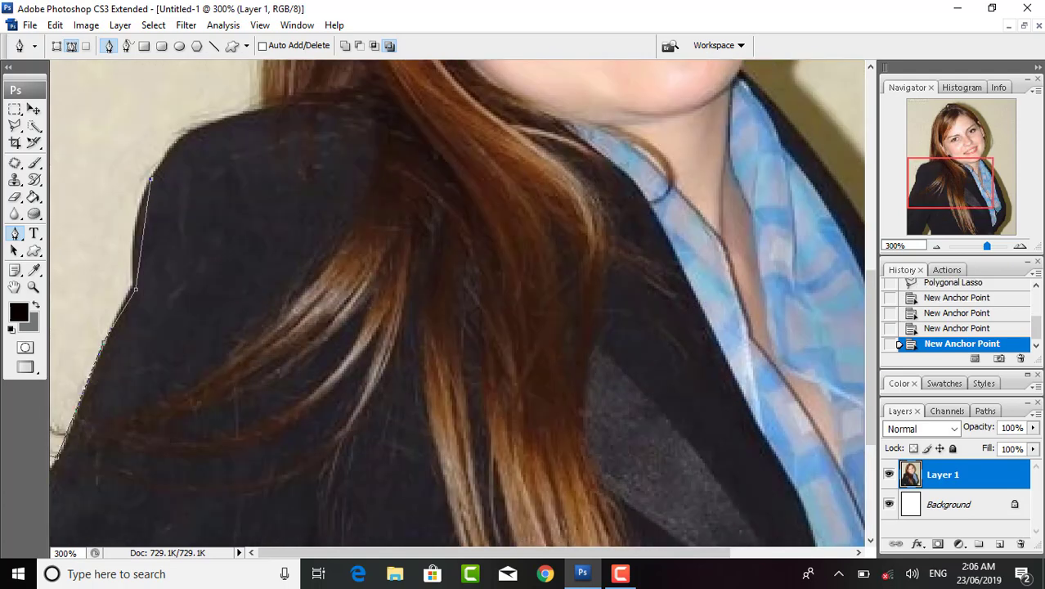
left_click(175, 144)
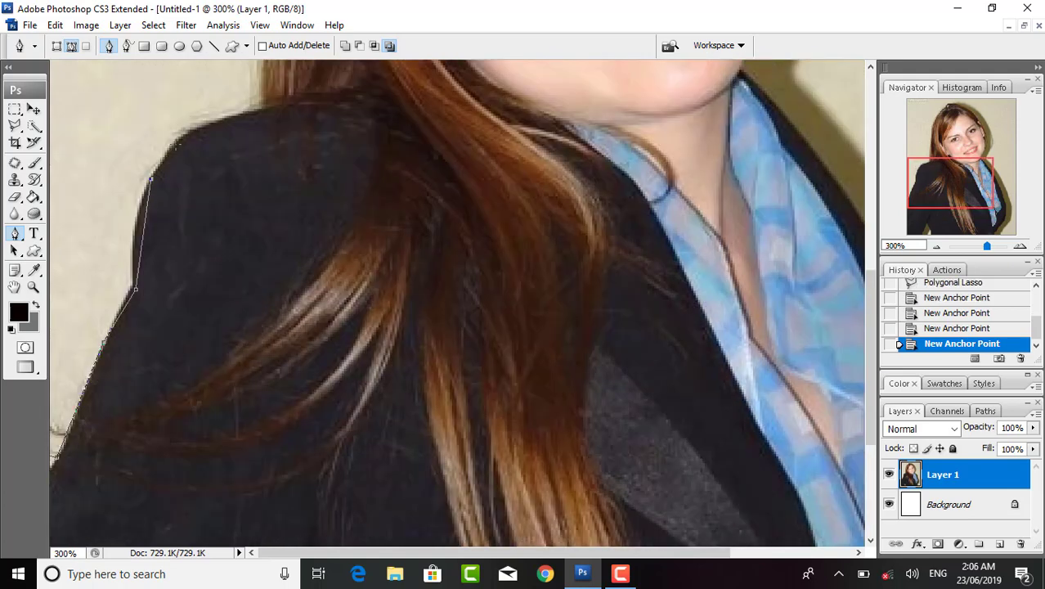
left_click(211, 128)
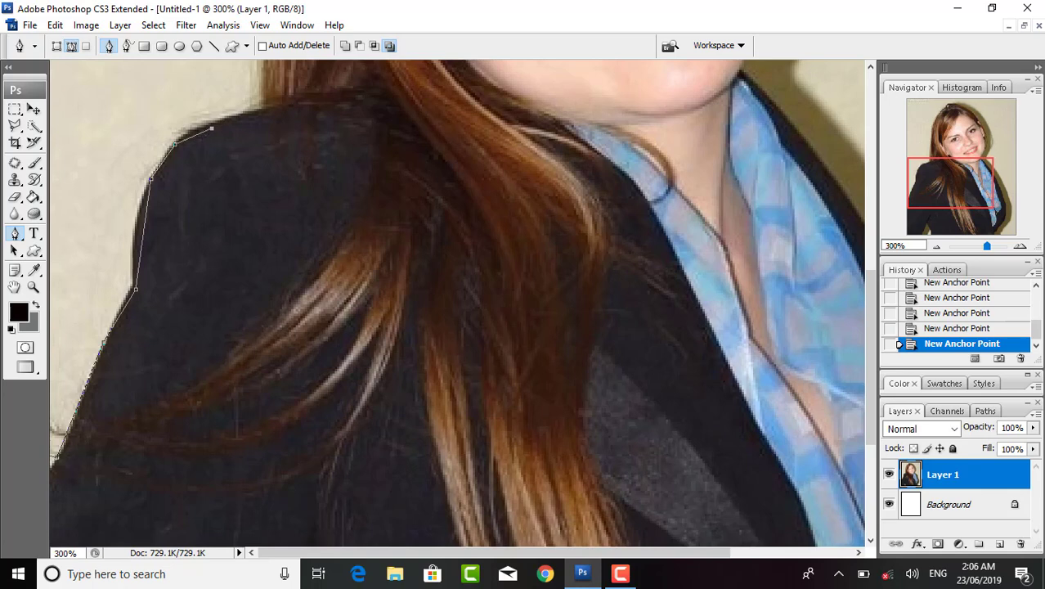
key("ctrl+alt+z")
key("ctrl+alt+z")
key("ctrl+alt+z")
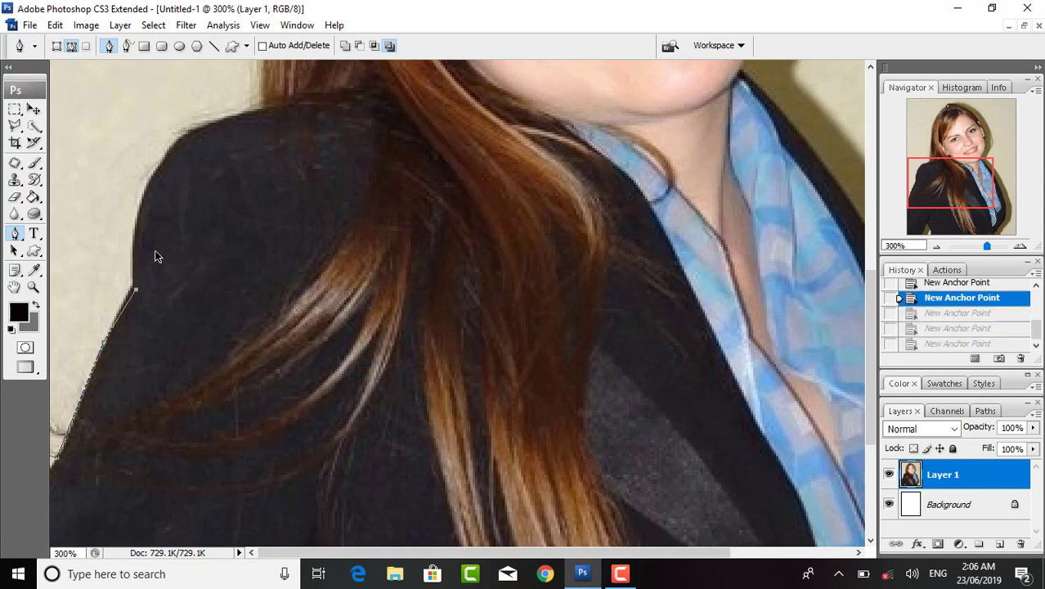
key("ctrl+alt+z")
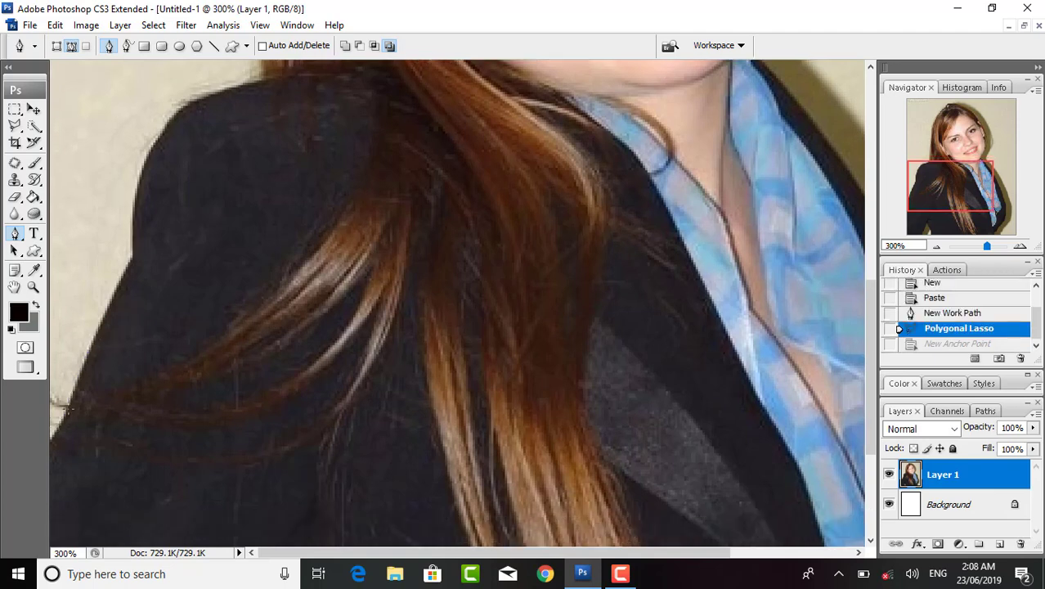
- Restart the path at the jacket's lower left with curved anchors, undoing a misplaced shoulder anchor
left_click(61, 404)
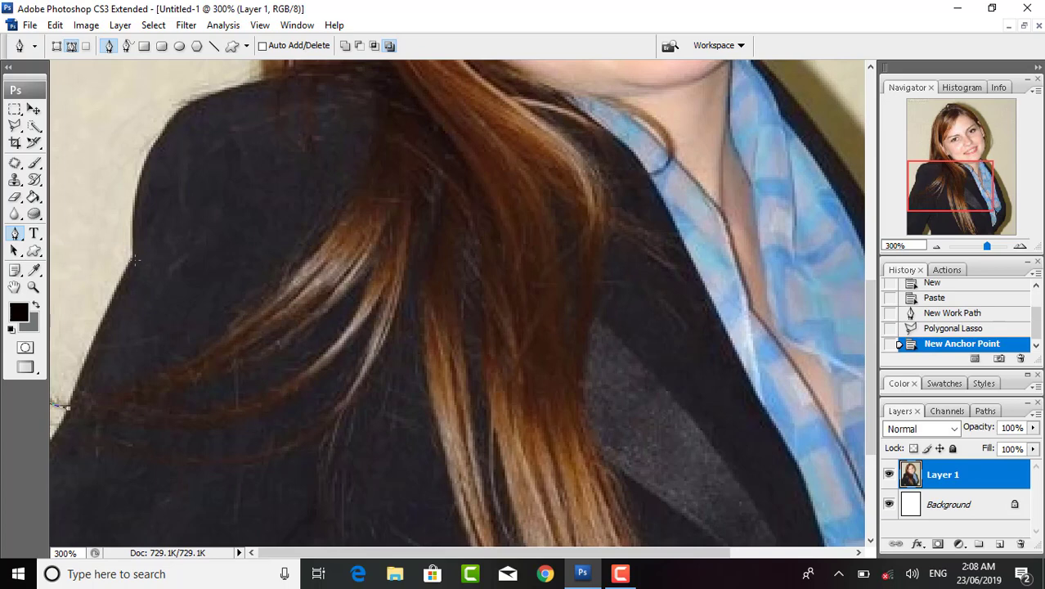
left_click(135, 260)
left_click_drag(135, 260, 146, 264)
left_click_drag(146, 264, 146, 260)
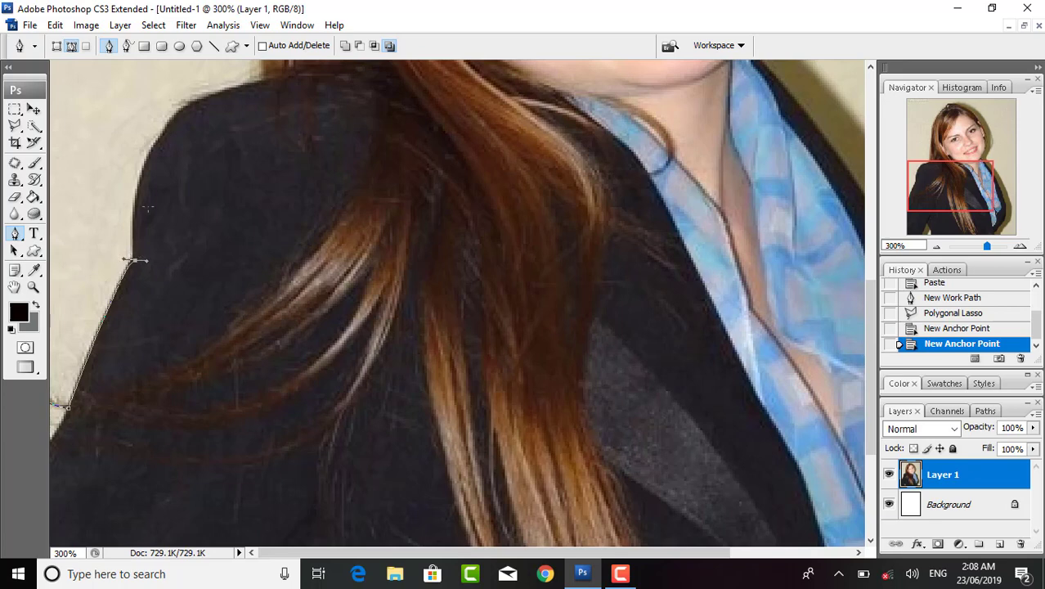
mouse_move(157, 142)
left_mouse_down()
mouse_move(202, 141)
mouse_move(214, 92)
mouse_move(206, 130)
left_mouse_up()
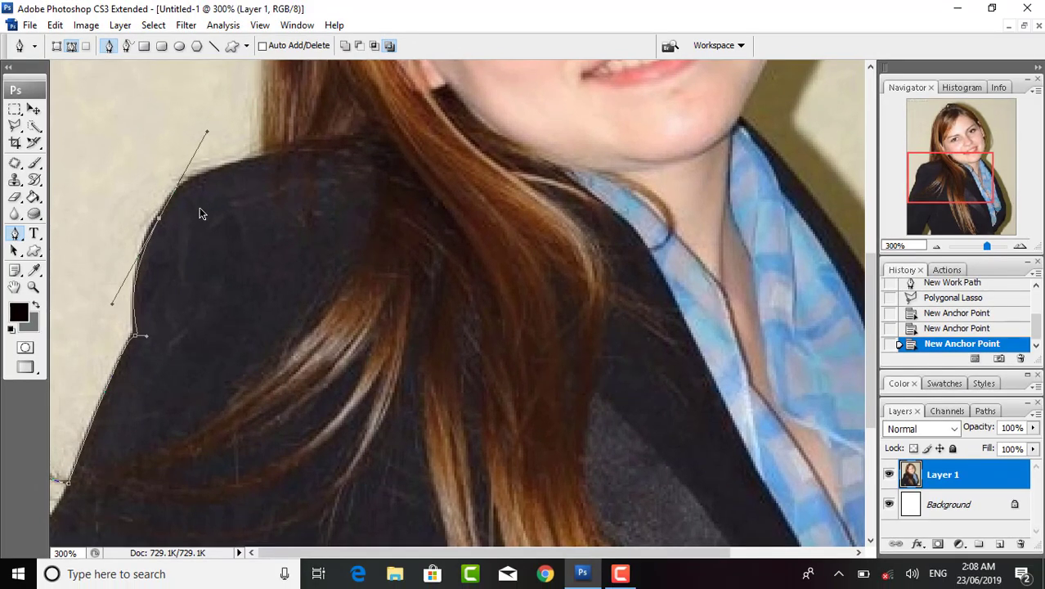
key("ctrl+z")
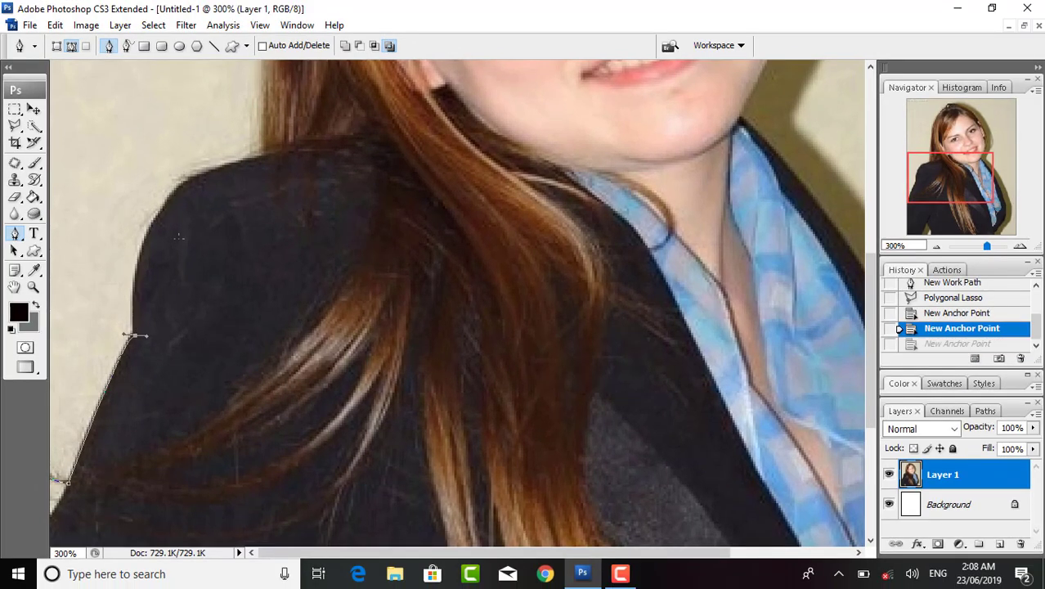
- Curve the path around the shoulder top, undo the hair anchor, and remove its outgoing handle
left_click(128, 334)
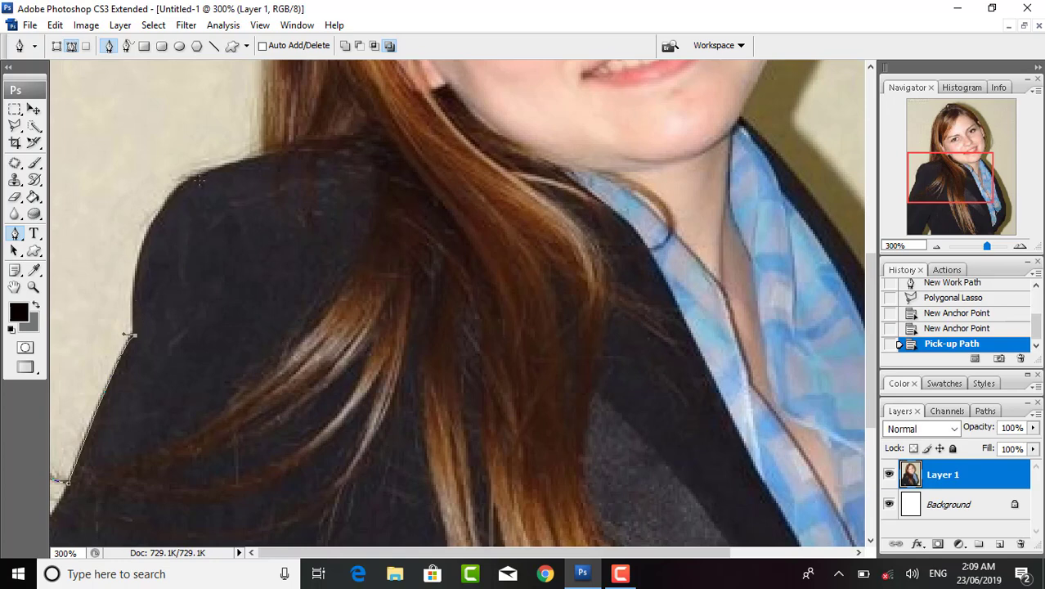
mouse_move(198, 179)
left_mouse_down()
mouse_move(226, 182)
mouse_move(274, 151)
mouse_move(298, 150)
left_mouse_up()
scroll(279, 178, "up", 2)
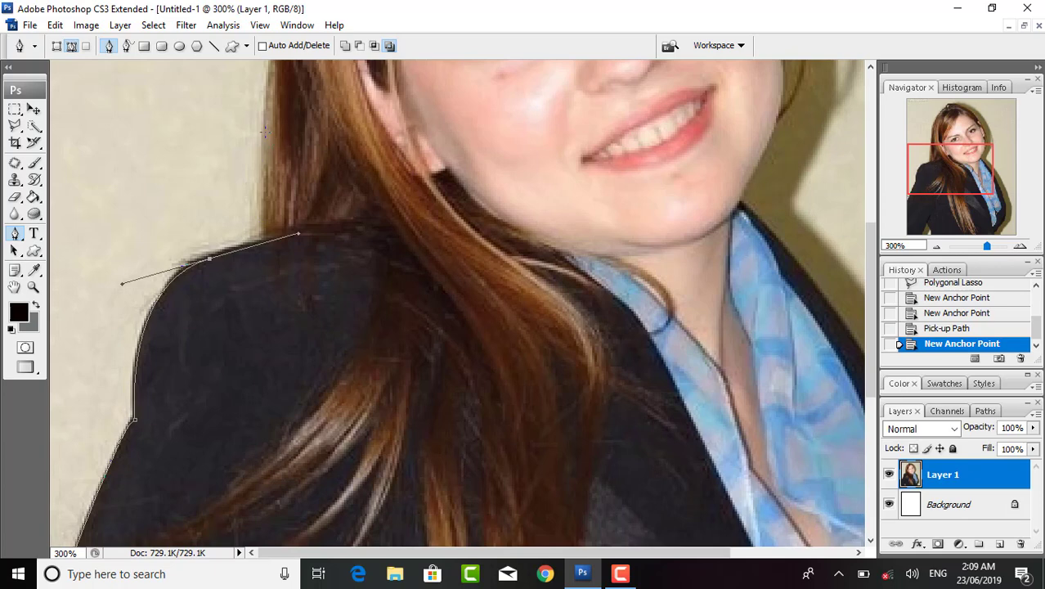
mouse_move(265, 131)
left_mouse_down()
mouse_move(258, 154)
mouse_move(279, 111)
left_mouse_up()
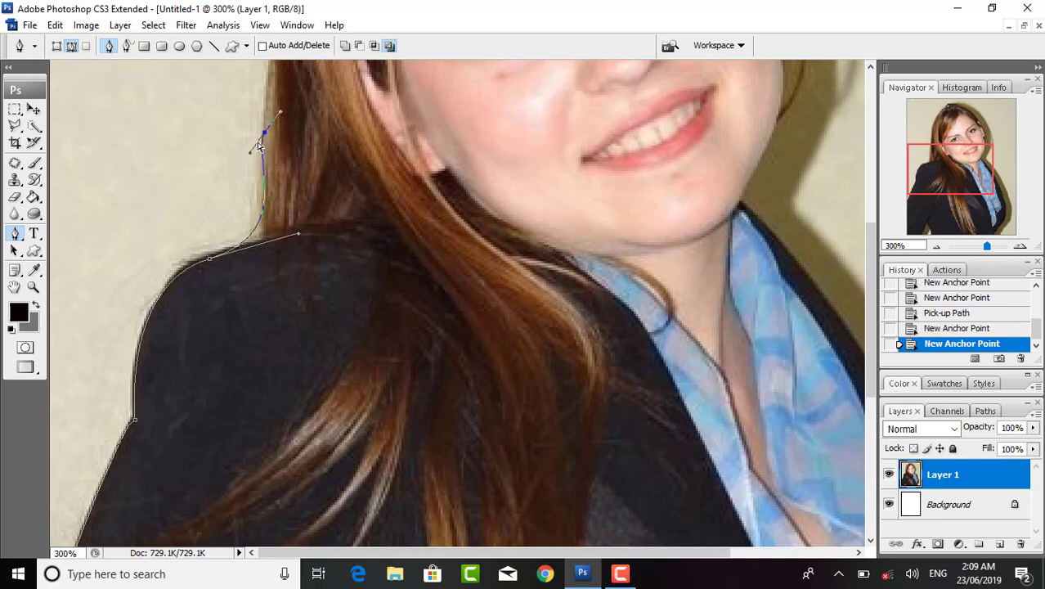
key("ctrl+z")
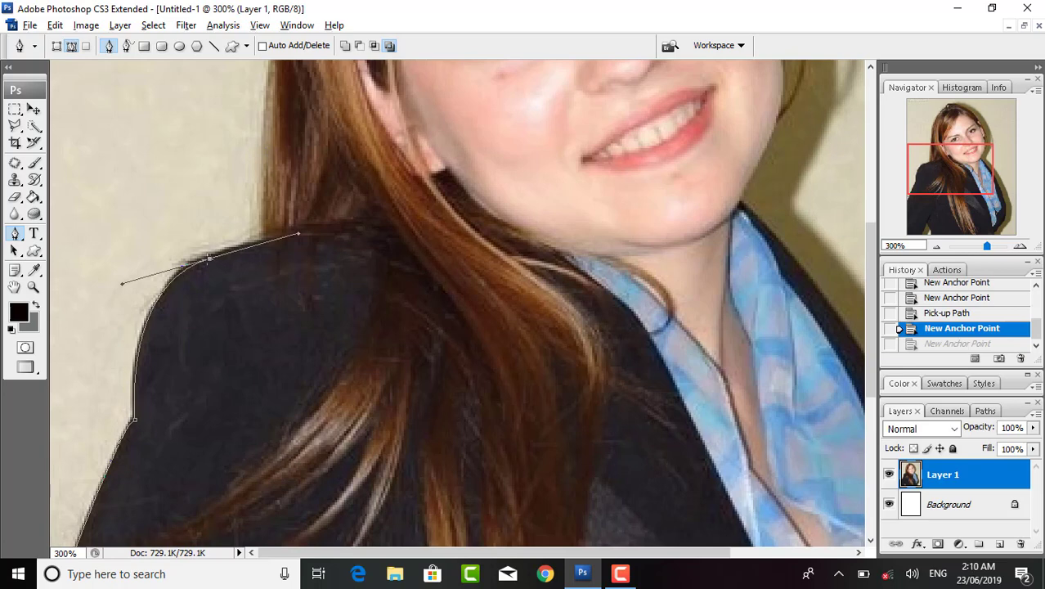
left_click(210, 259)
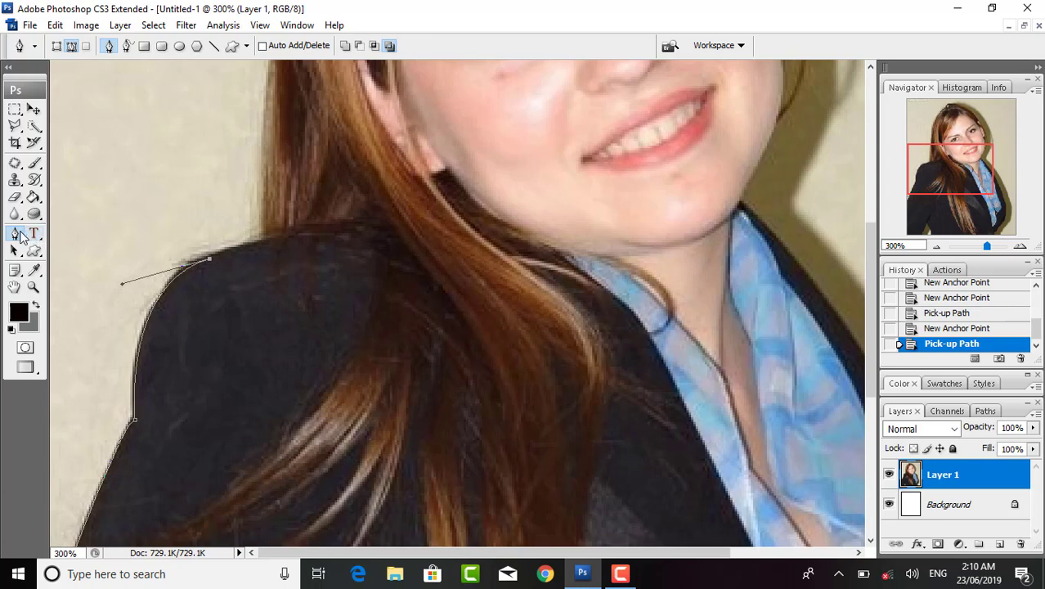
- Add anchors from the shoulder up the left hair edge, reshaping the jacket-edge curve
left_click_drag(15, 235, 60, 264)
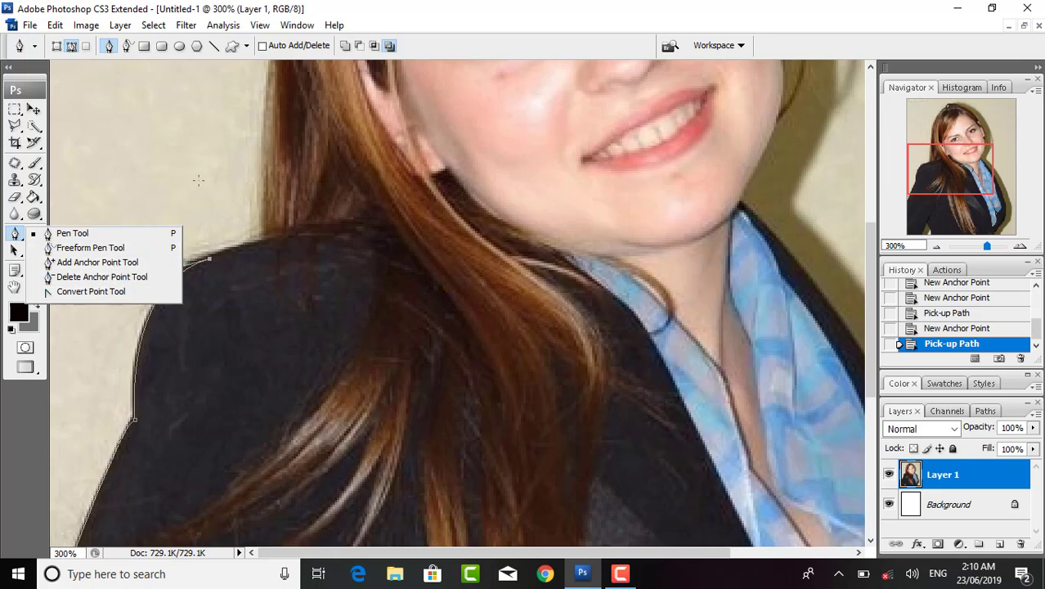
left_click(262, 238)
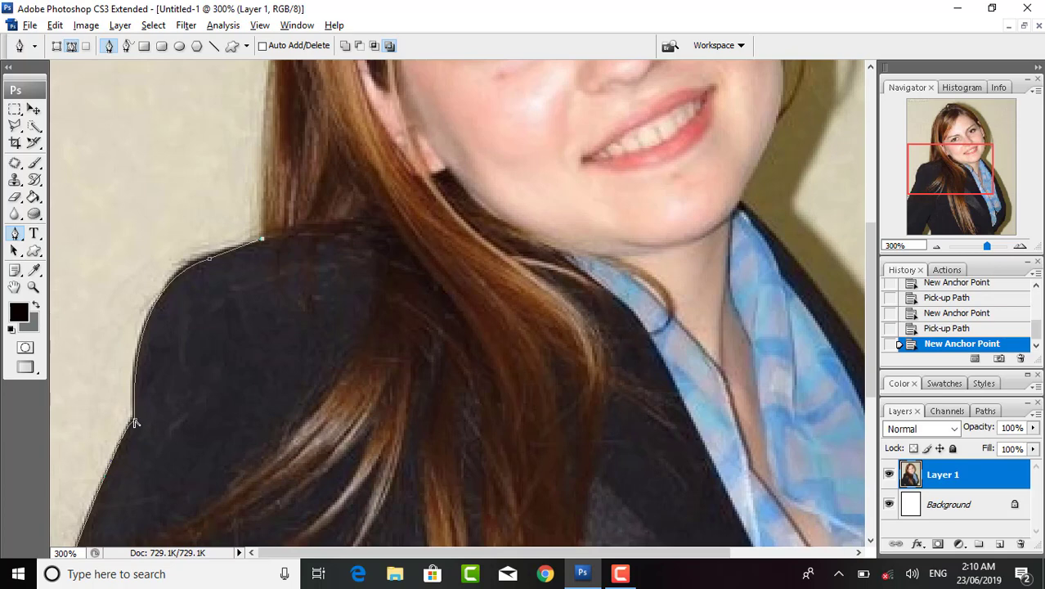
mouse_move(135, 422)
left_mouse_down()
mouse_move(164, 377)
mouse_move(186, 382)
mouse_move(181, 361)
left_mouse_up()
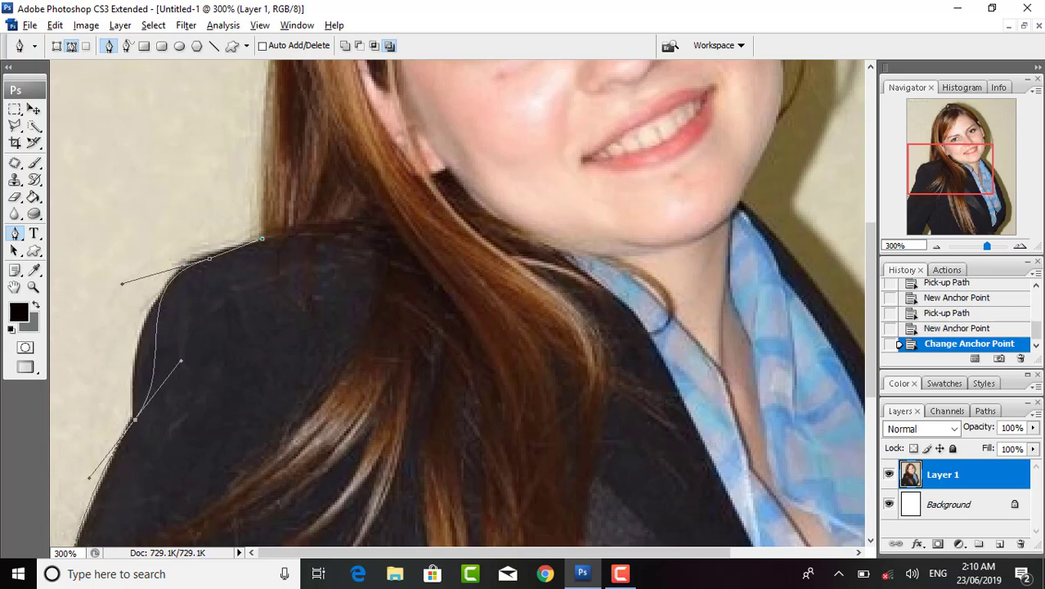
left_click(131, 419)
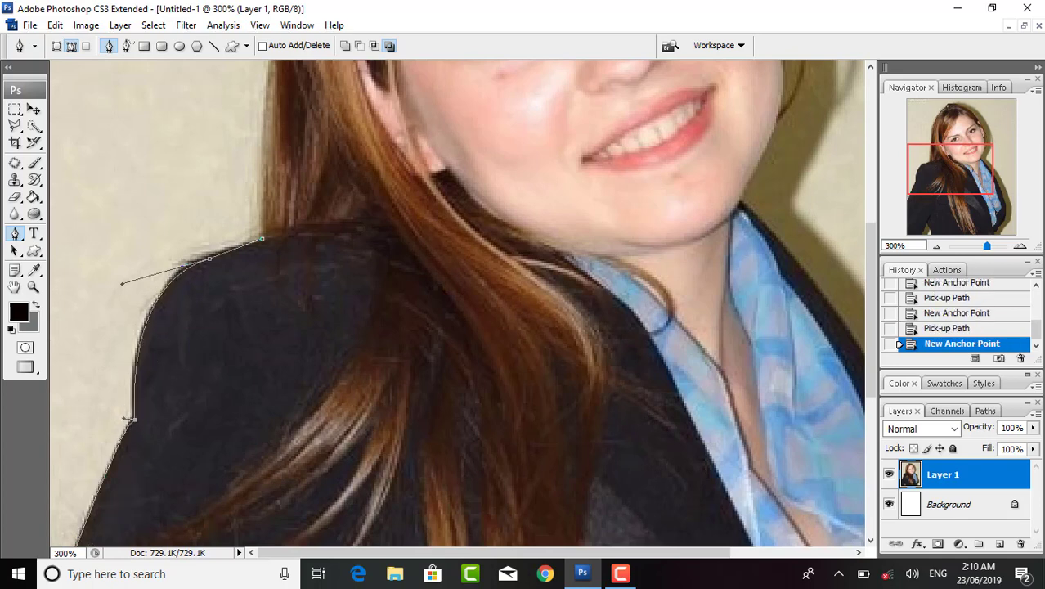
left_click(266, 131)
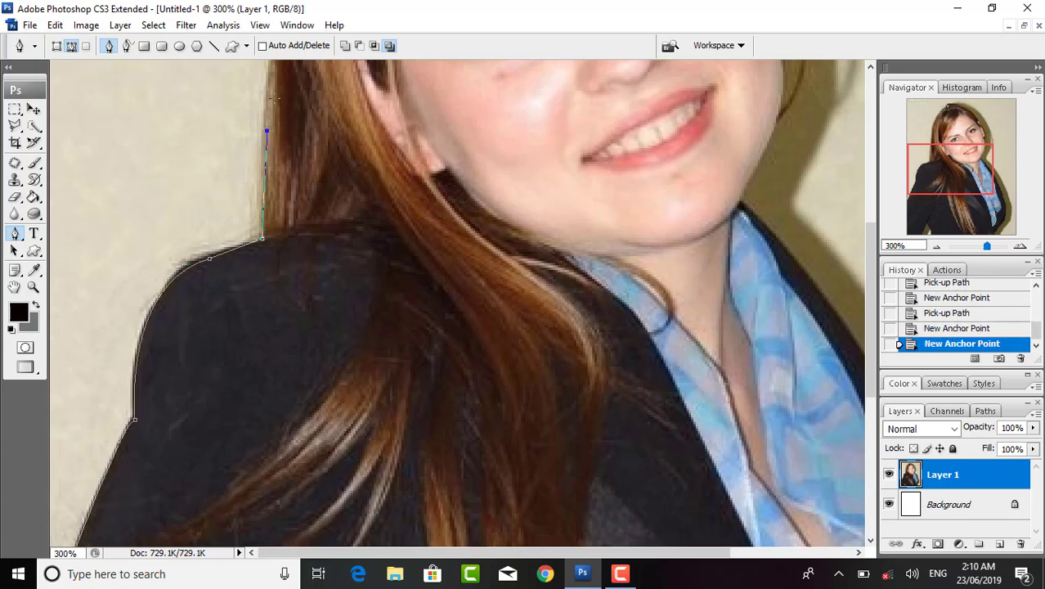
scroll(274, 99, "up", 1)
scroll(274, 97, "up", 4)
- Place Pen anchors and curves across the crown toward the right side of the hair
left_click(277, 151)
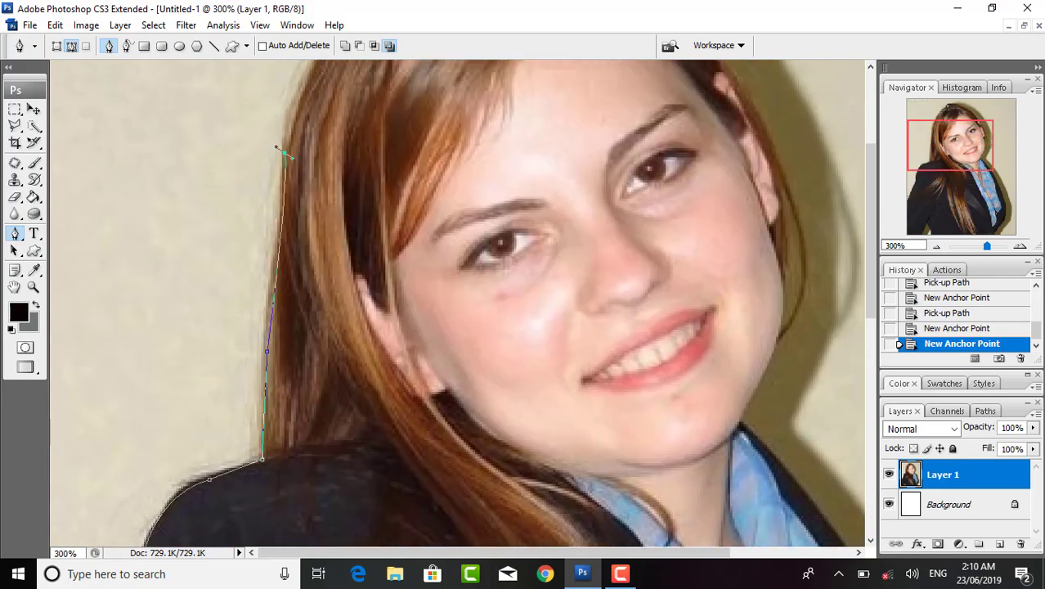
scroll(280, 152, "up", 3)
scroll(280, 151, "up", 2)
mouse_move(372, 170)
left_mouse_down()
mouse_move(448, 123)
mouse_move(462, 153)
left_mouse_up()
left_click(372, 170, "alt")
left_click(432, 140, "alt")
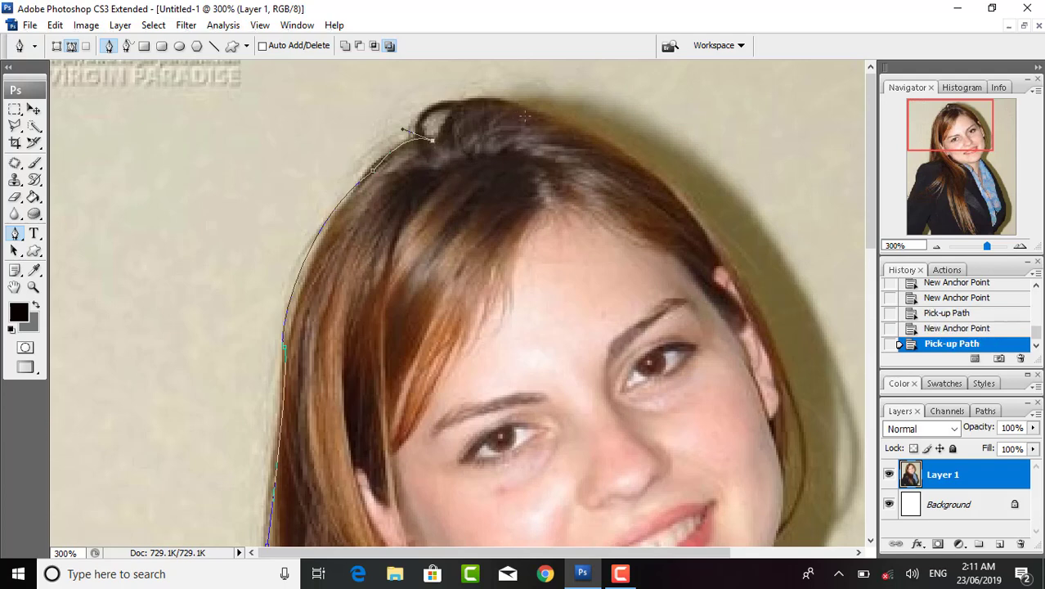
left_click_drag(521, 110, 589, 148)
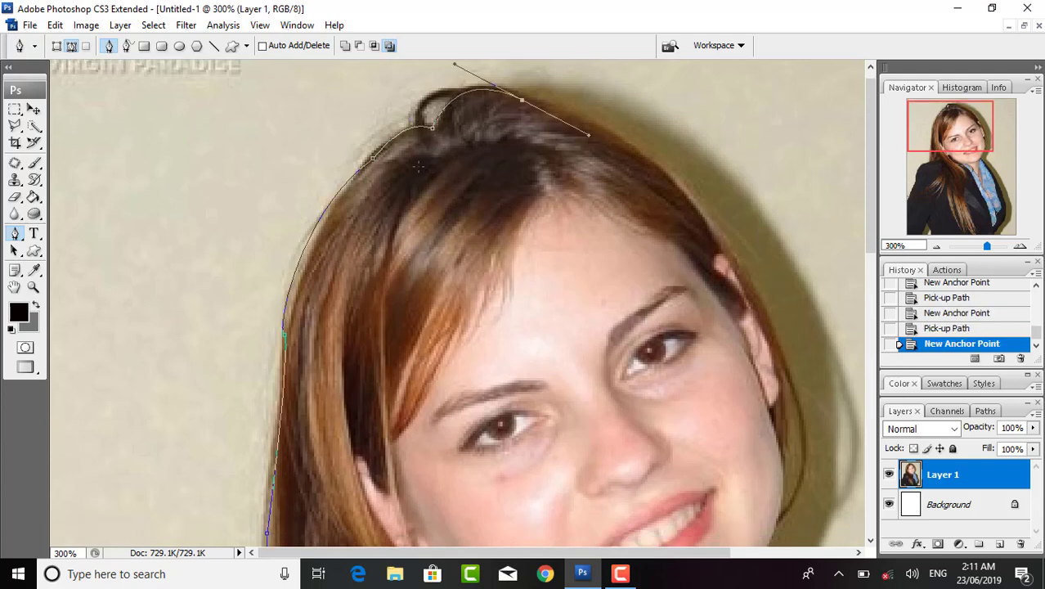
left_click(13, 233)
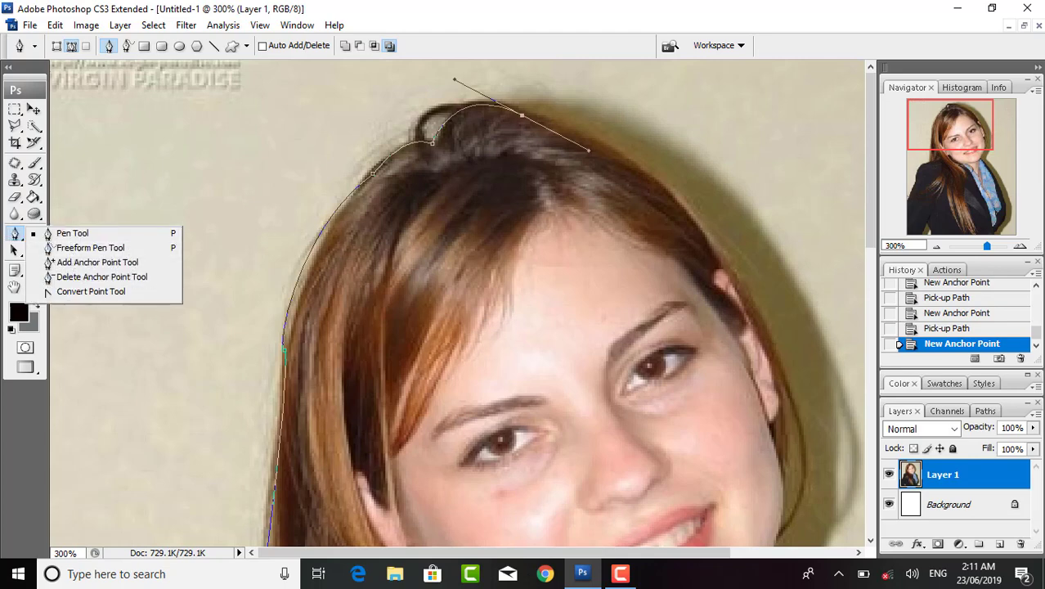
left_click(13, 127)
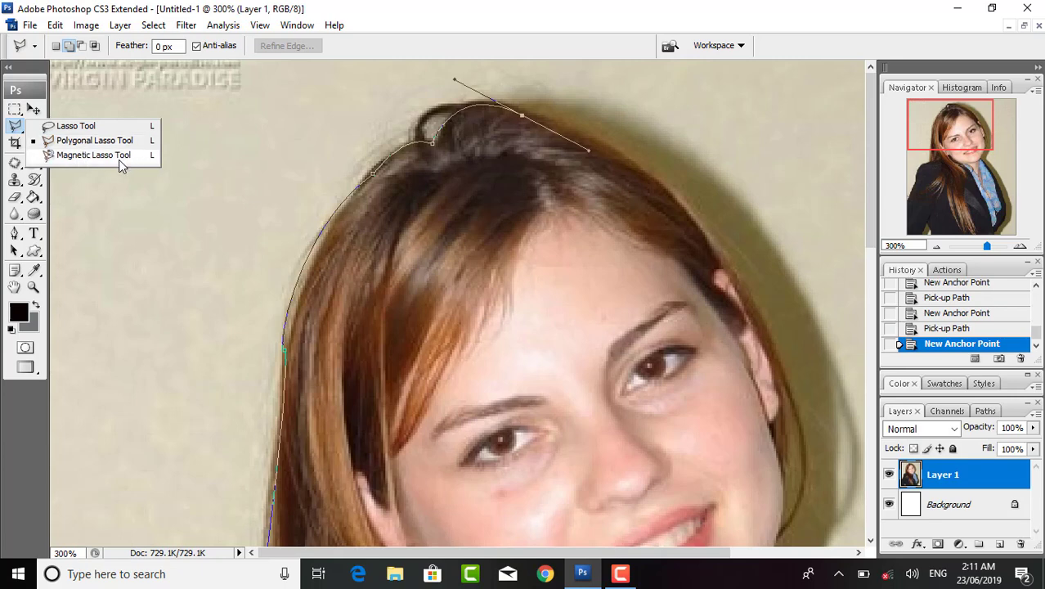
- Reselect the Pen Tool and box-select the anchors along the top of the head
right_click(106, 223)
left_click(15, 233)
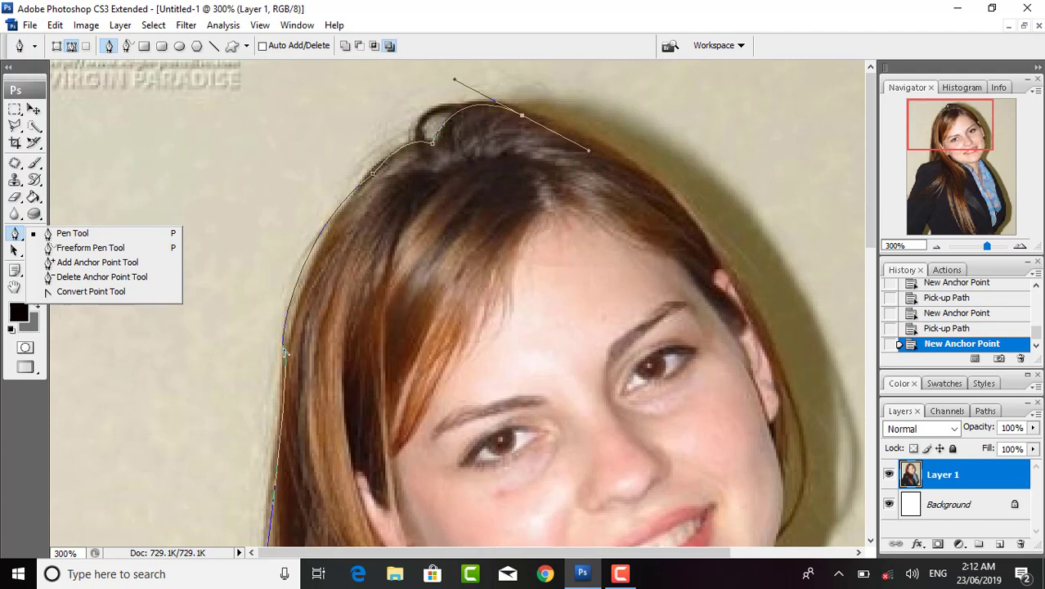
mouse_move(285, 352)
left_mouse_down()
mouse_move(307, 309)
mouse_move(293, 315)
left_mouse_up()
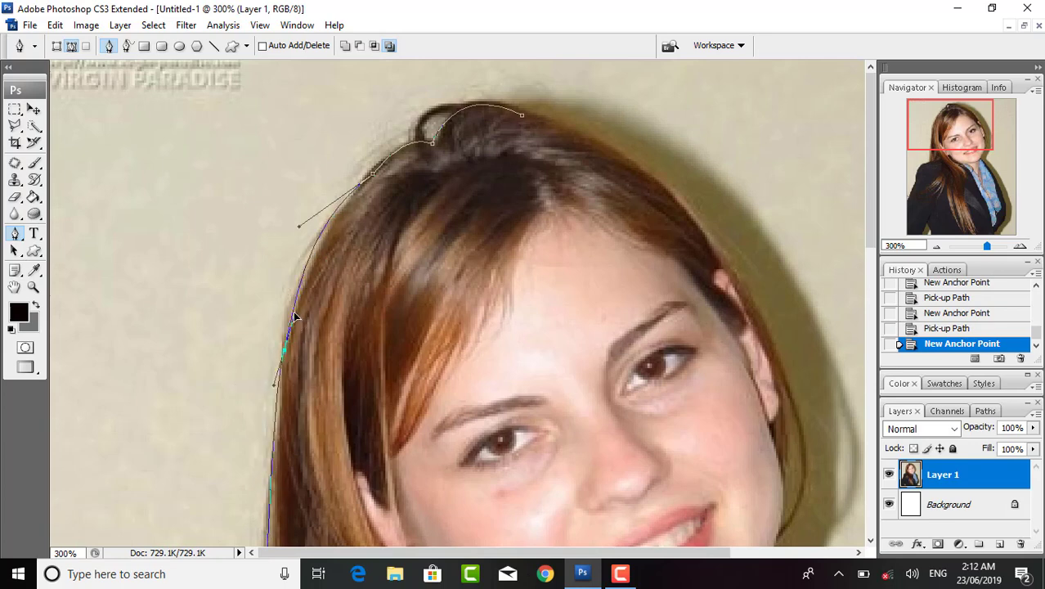
key("ctrl+z")
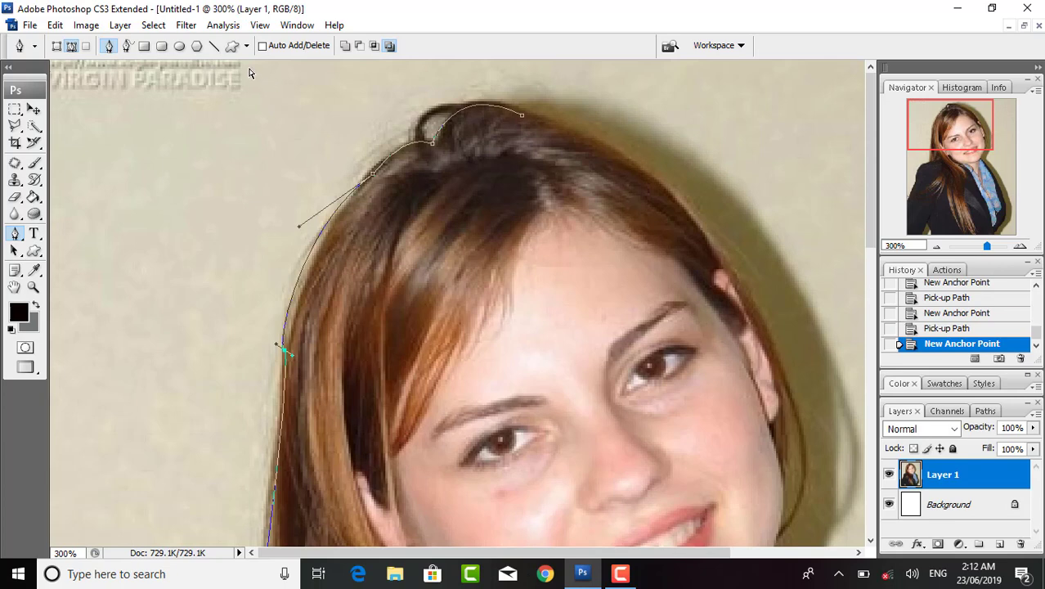
mouse_move(250, 69)
left_mouse_down()
mouse_move(570, 253)
mouse_move(548, 372)
mouse_move(564, 375)
left_mouse_up()
mouse_move(301, 72)
left_mouse_down()
mouse_move(536, 190)
mouse_move(611, 291)
left_mouse_up()
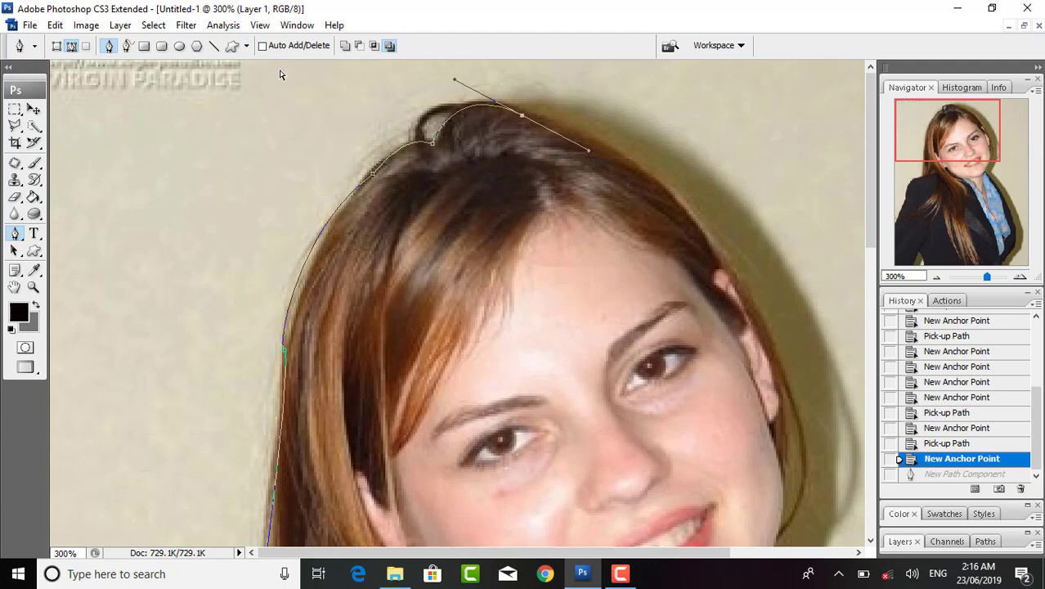
mouse_move(283, 72)
left_mouse_down()
mouse_move(594, 210)
mouse_move(621, 283)
mouse_move(667, 269)
left_mouse_up()
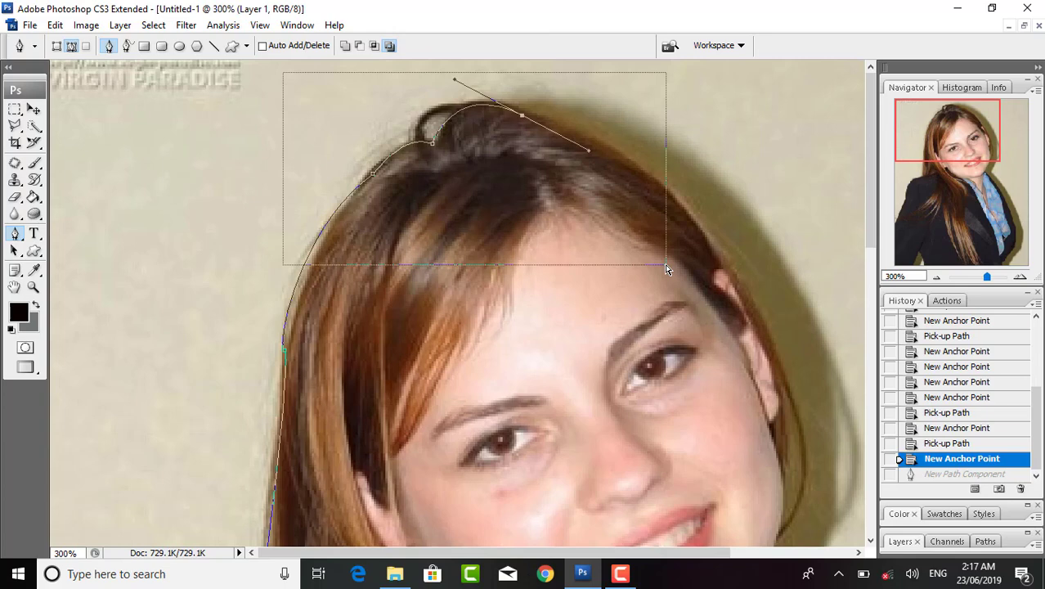
left_click_drag(667, 270, 666, 270)
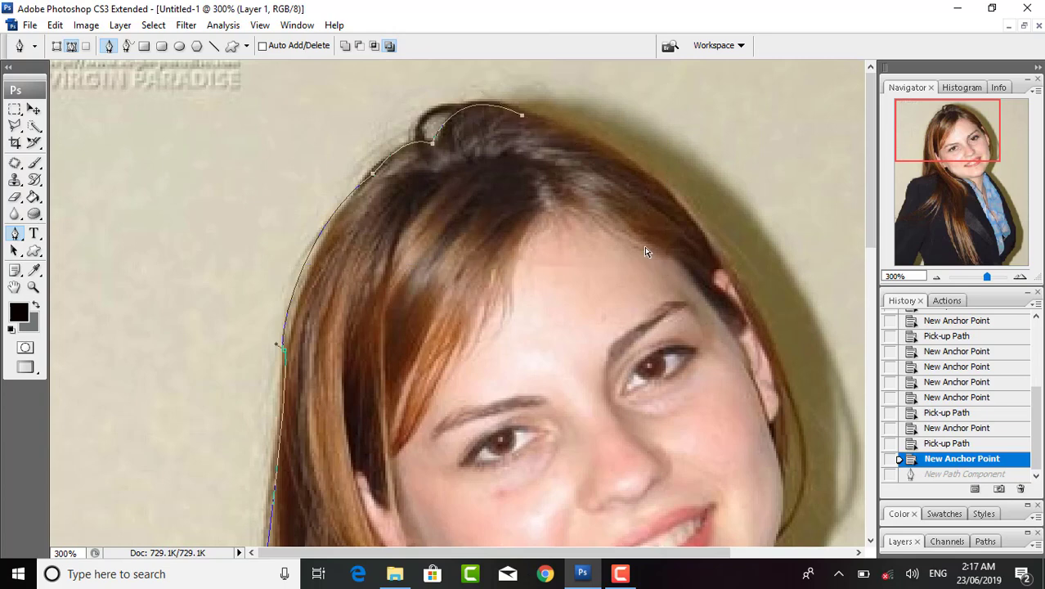
- Drag the hair-top anchor to reposition it, then shift the head path up and left
left_click(433, 145, "ctrl")
mouse_move(433, 145)
left_mouse_down()
mouse_move(259, 125)
mouse_move(297, 117)
left_mouse_up()
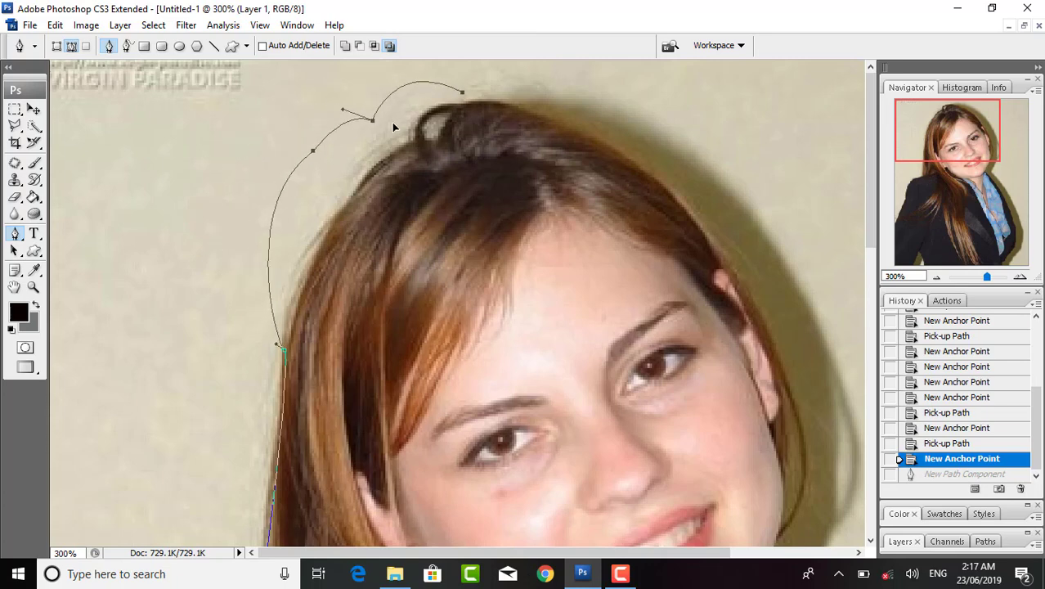
left_click_drag(297, 117, 434, 143)
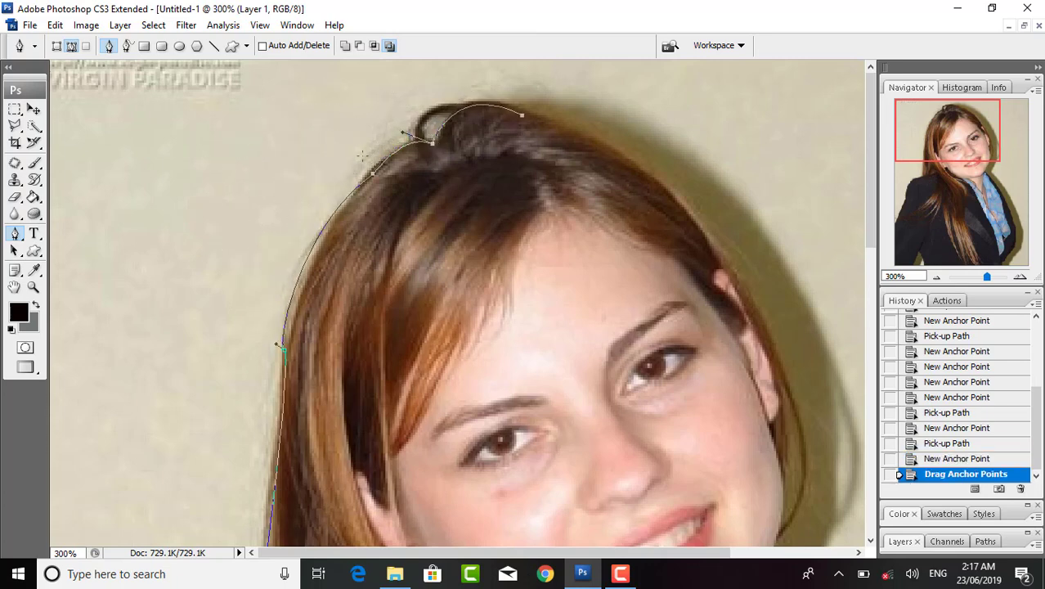
scroll(314, 227, "down", 3)
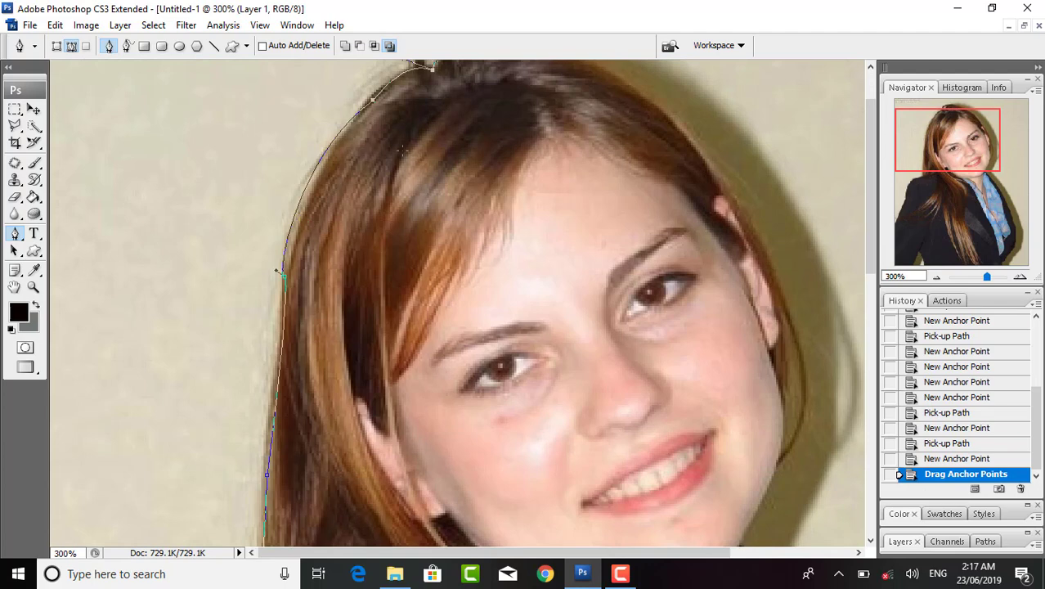
scroll(402, 150, "up", 3)
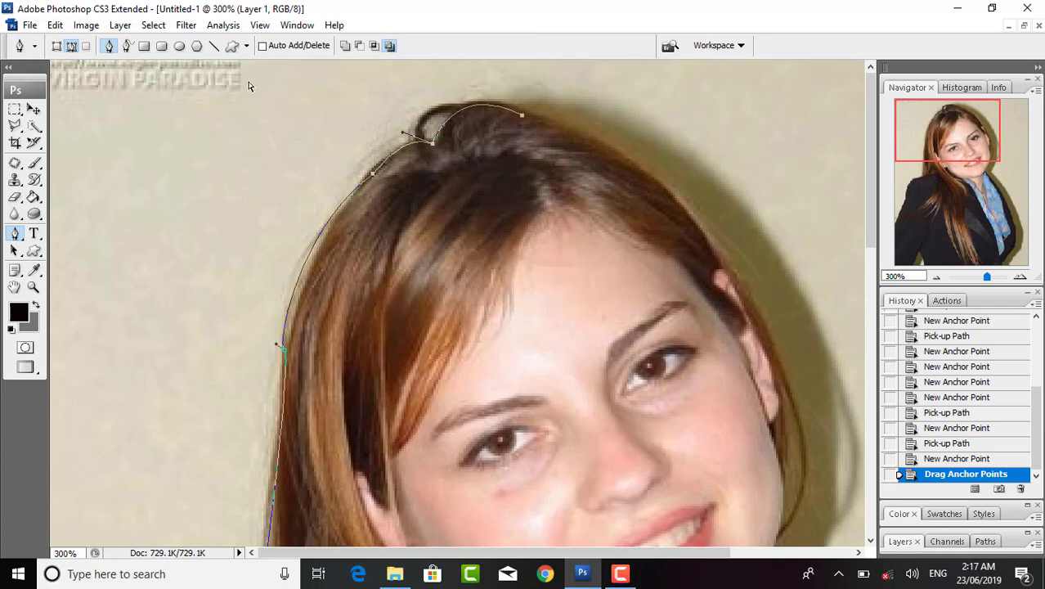
mouse_move(249, 83)
left_mouse_down()
mouse_move(577, 323)
mouse_move(593, 361)
mouse_move(607, 366)
left_mouse_up()
left_click_drag(434, 147, 344, 121)
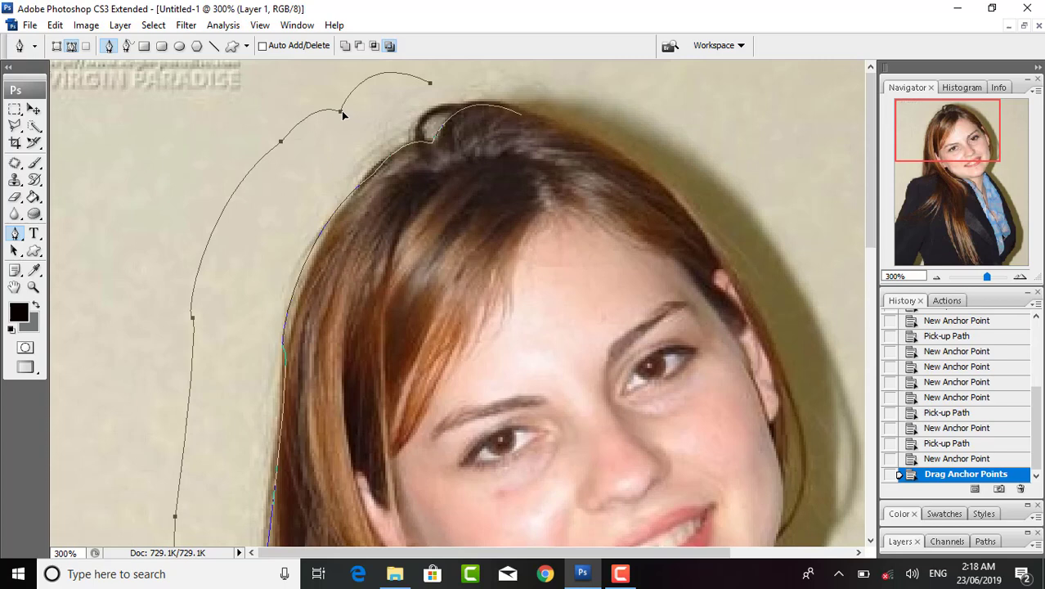
- Undo the duplicated hair path and deselect its anchors
left_click_drag(344, 116, 344, 112)
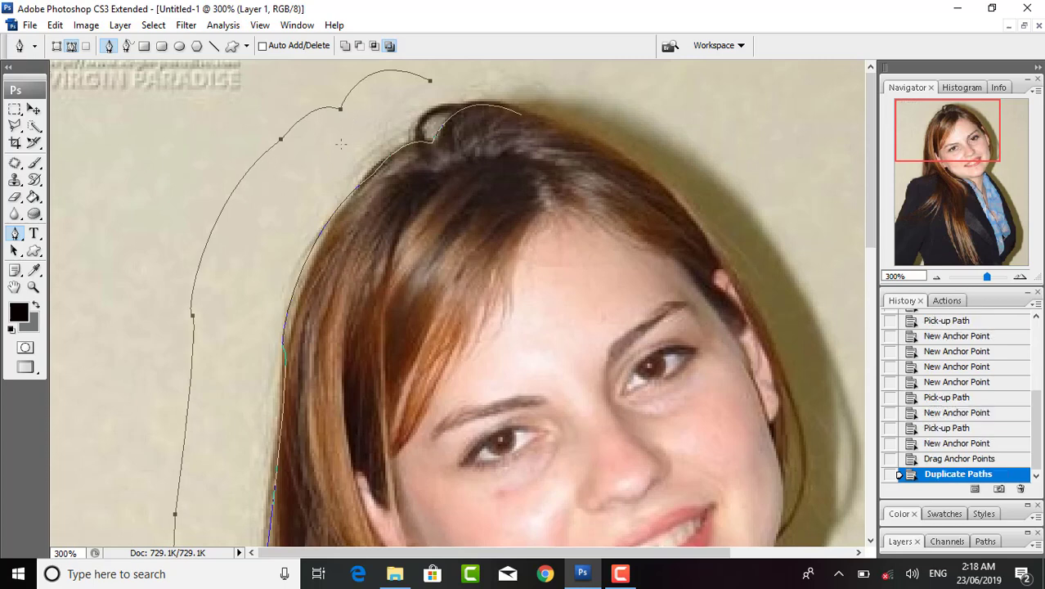
key("ctrl+z")
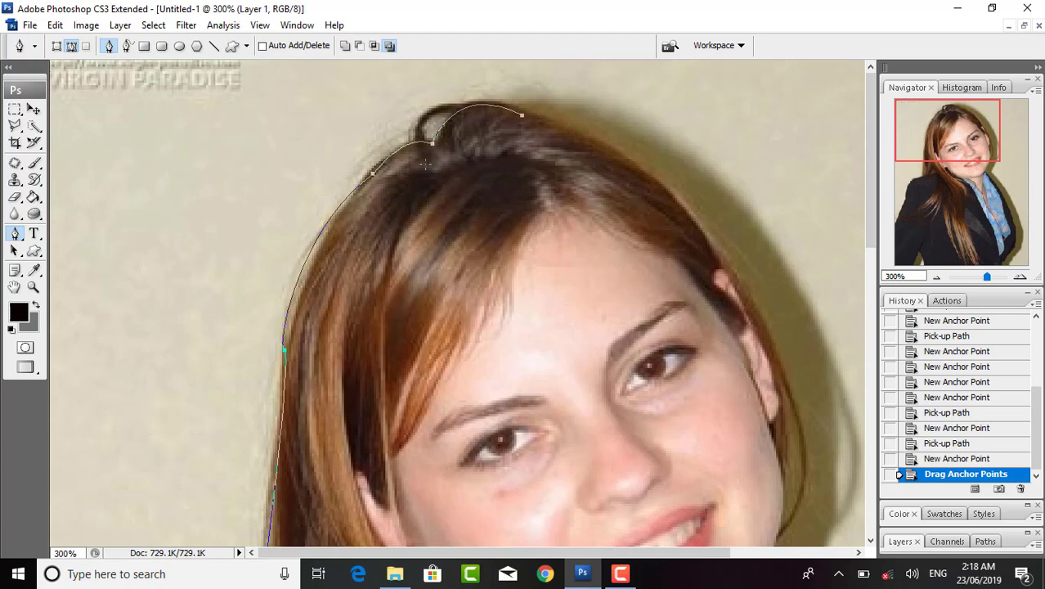
key("Escape")
- Undo stray points near the hair's right side, then start a new point above the head
left_click(579, 133)
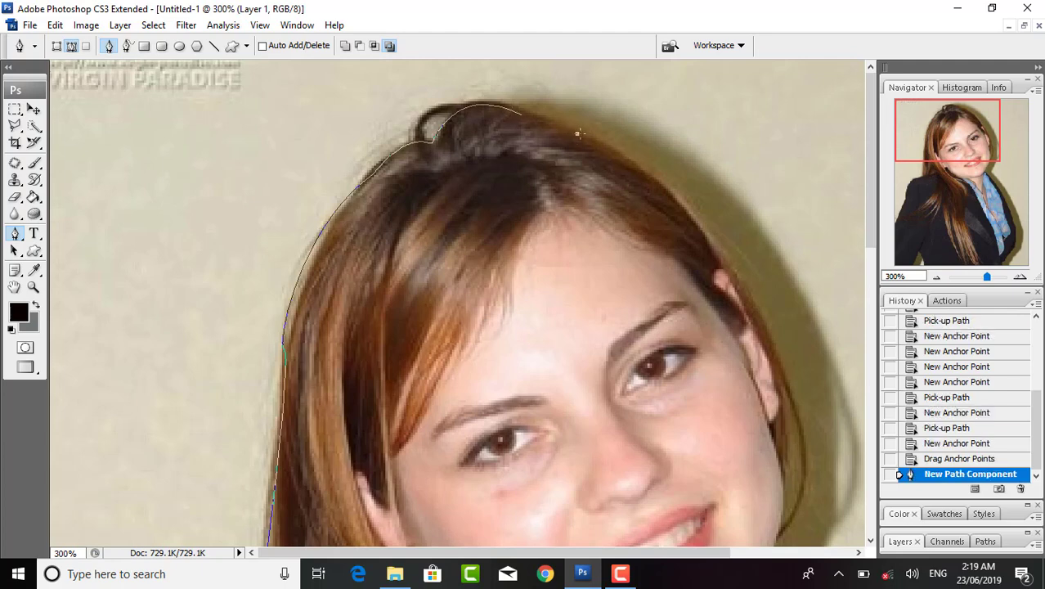
left_click(646, 173)
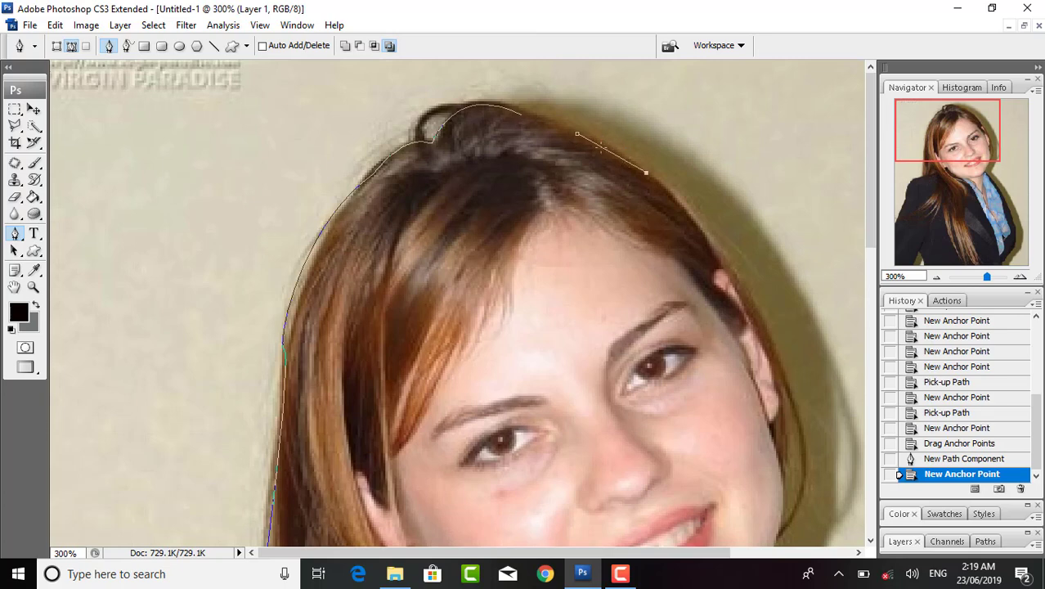
key("ctrl+z")
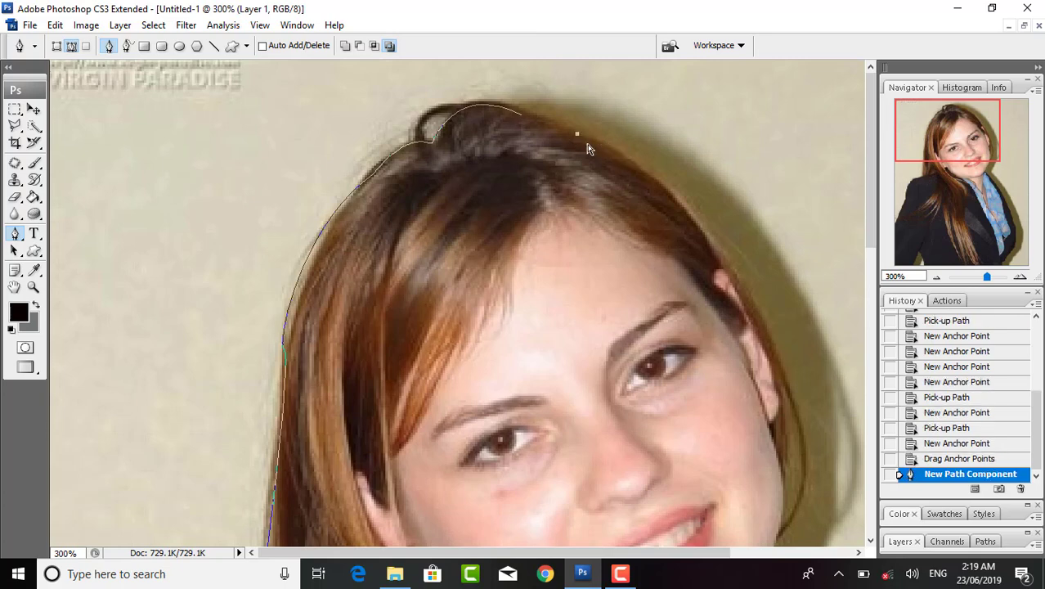
key("ctrl+z")
key("ctrl+alt+z")
key("ctrl+alt+z")
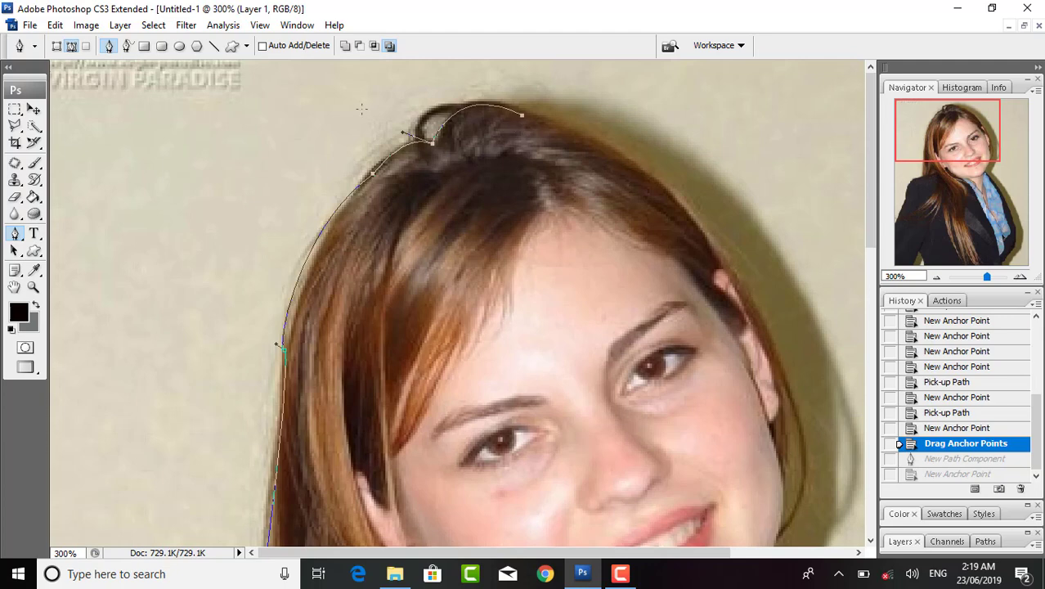
left_click(361, 108)
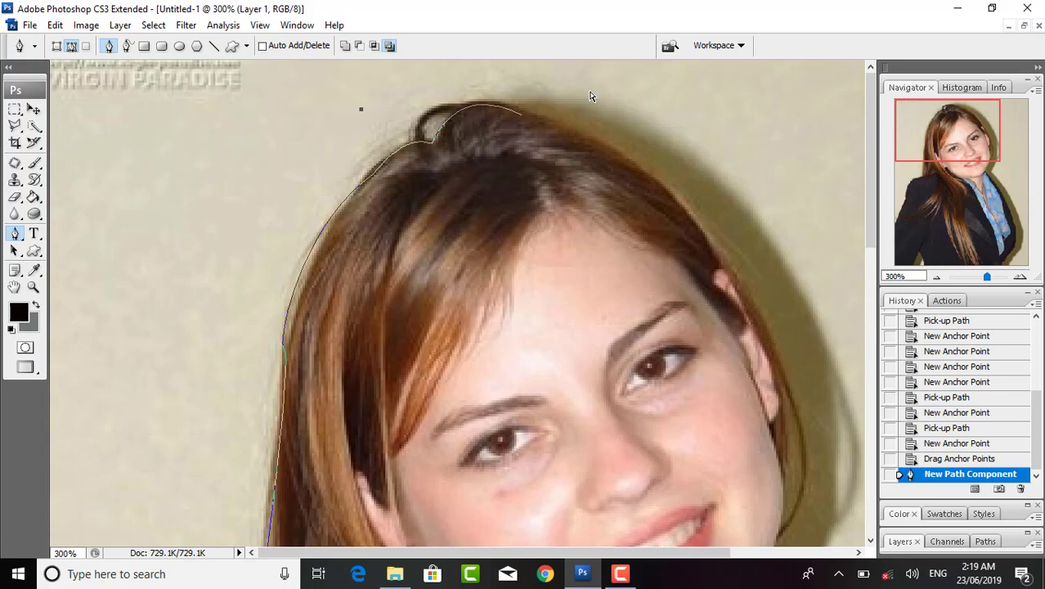
mouse_move(589, 92)
left_mouse_down()
mouse_move(163, 434)
mouse_move(0, 309)
mouse_move(265, 50)
mouse_move(261, 33)
left_mouse_up()
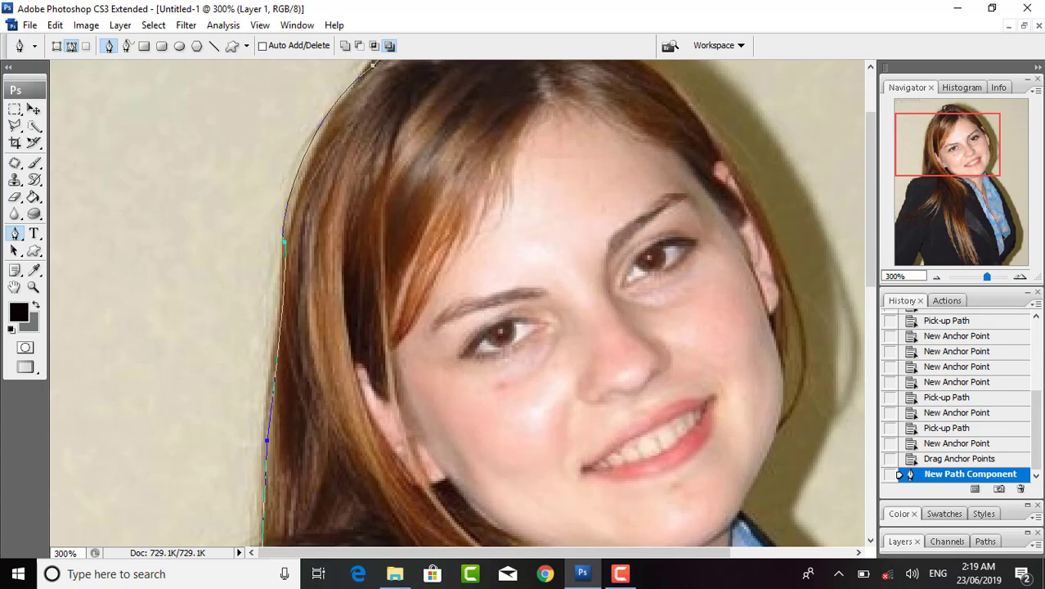
scroll(361, 107, "up", 3)
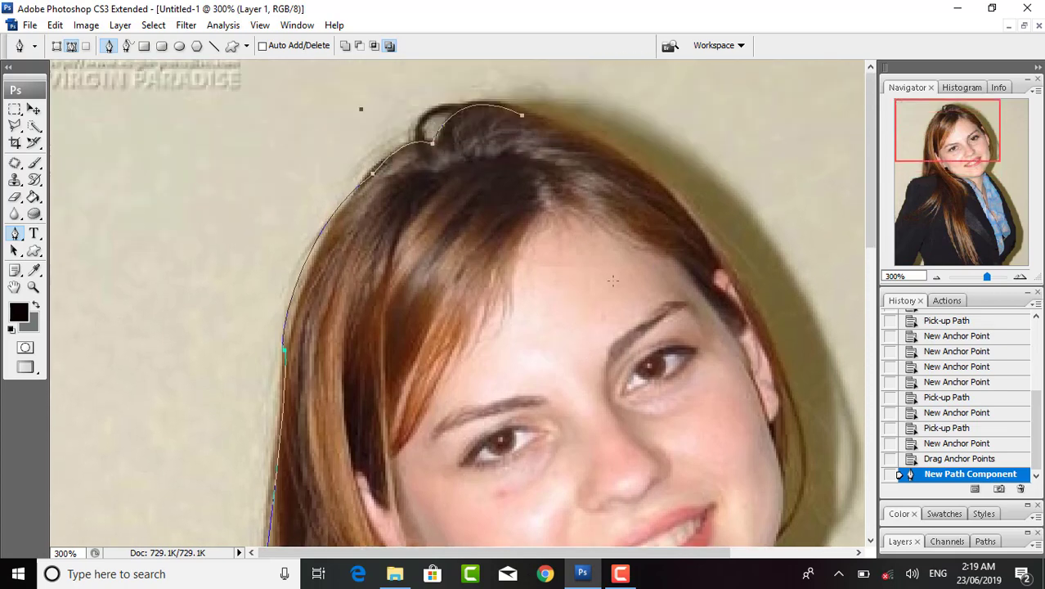
- Undo misplaced anchors and redraw the path end with a curve over the hair's top
key("ctrl+alt+z")
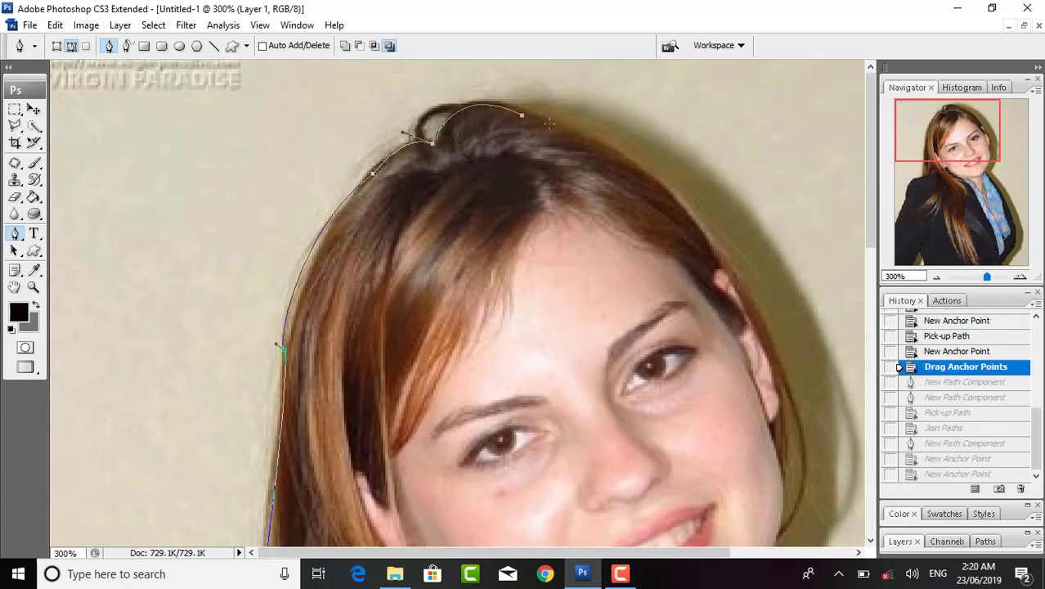
key("ctrl+alt+z")
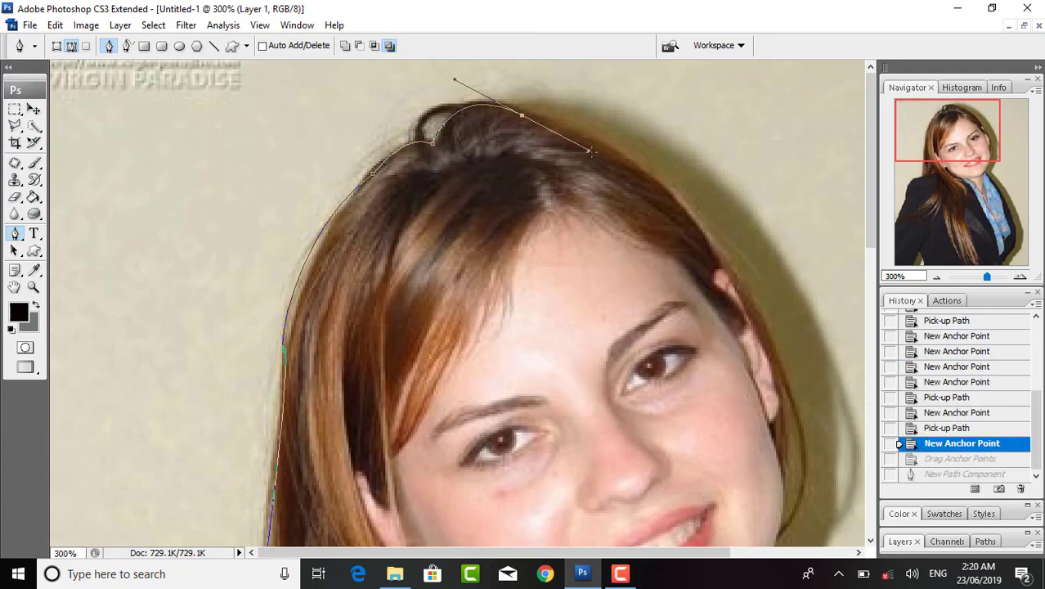
left_click(692, 133)
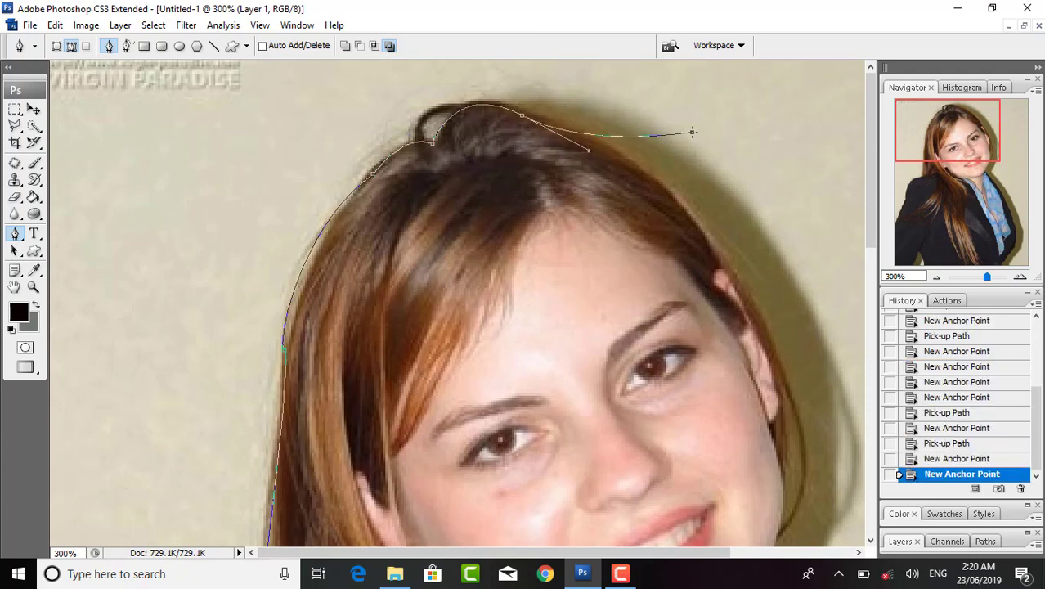
left_click(655, 182)
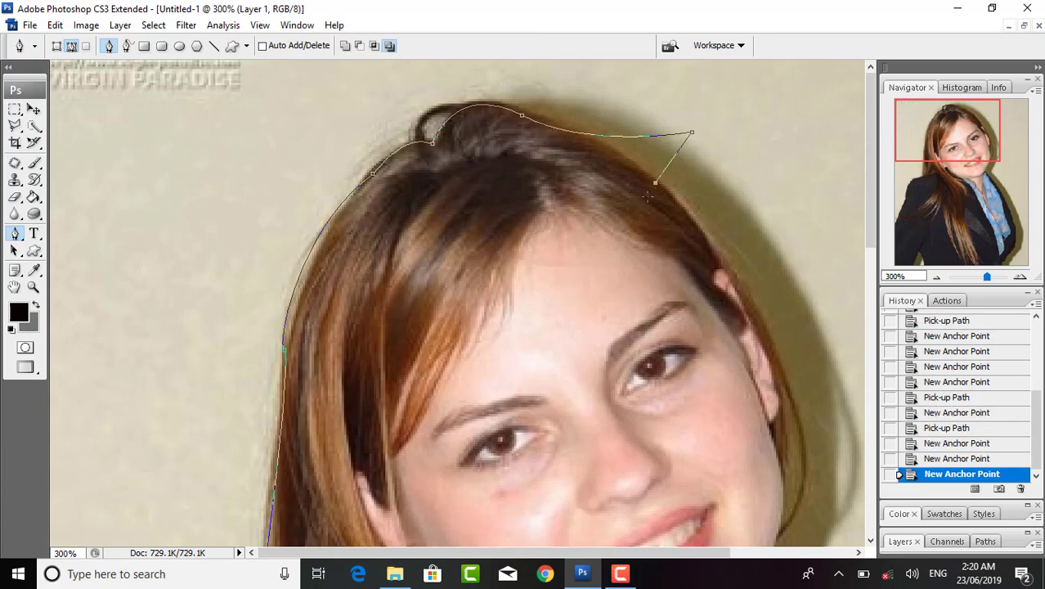
key("ctrl+alt+z")
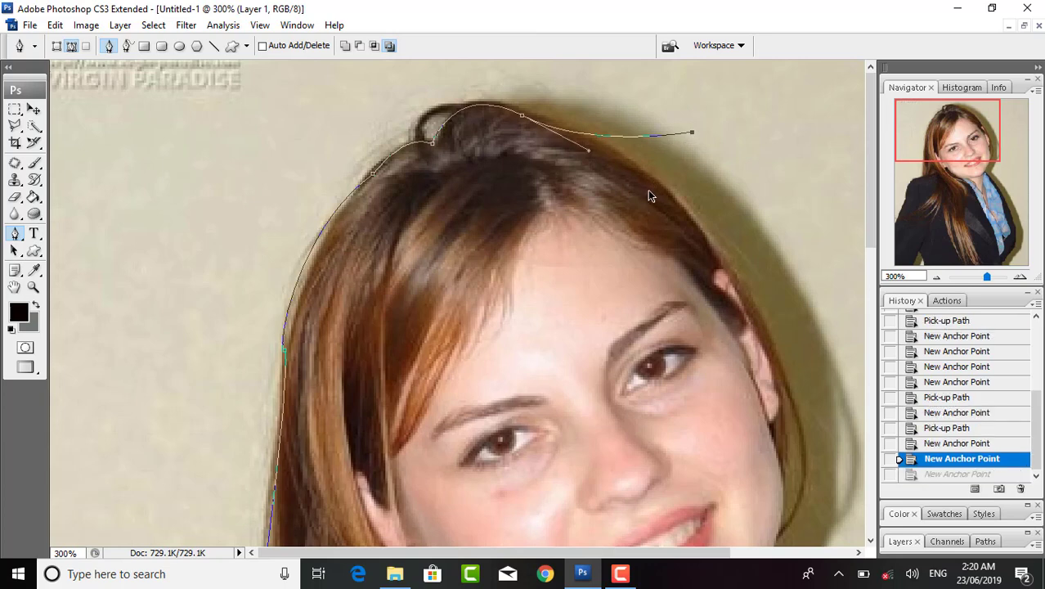
key("ctrl+alt+z")
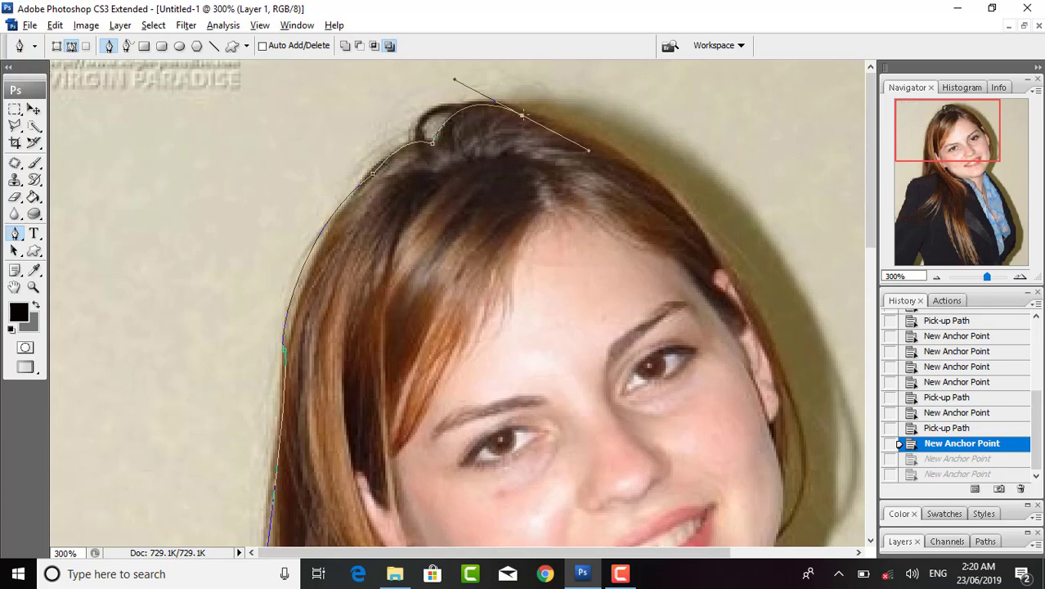
left_click(522, 115, "alt")
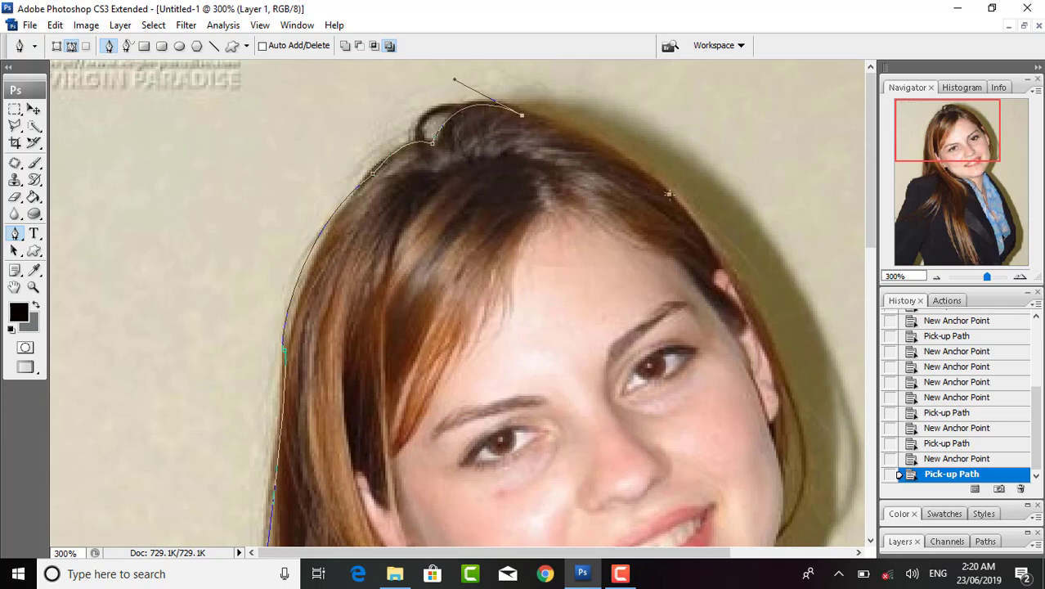
mouse_move(669, 194)
left_mouse_down()
mouse_move(688, 234)
mouse_move(721, 262)
left_mouse_up()
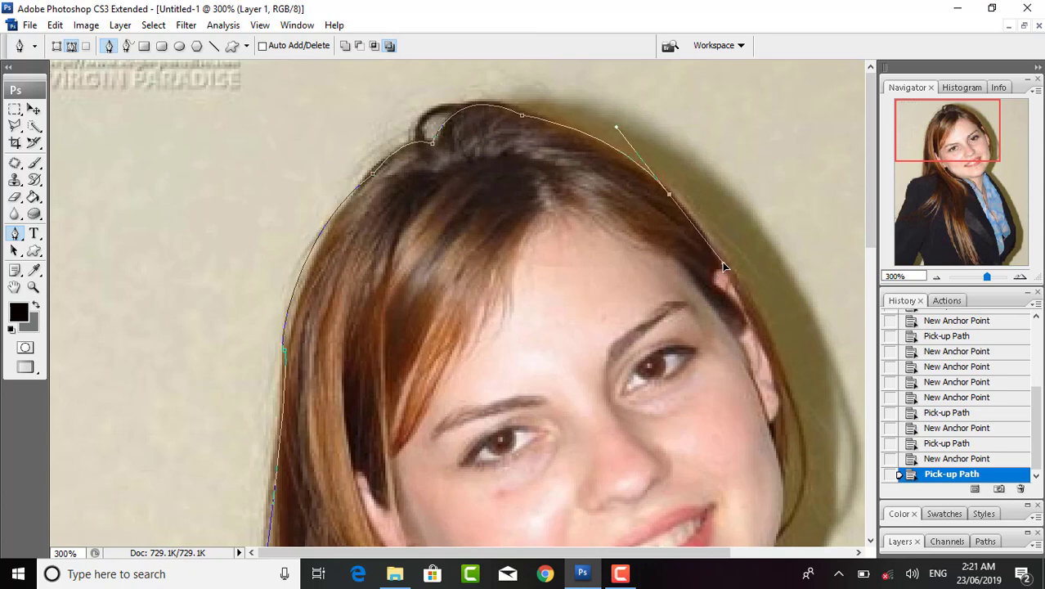
- Extend the path down the head's right side, cheek, jawline and chin
left_click(723, 264)
left_click_drag(783, 382, 783, 383)
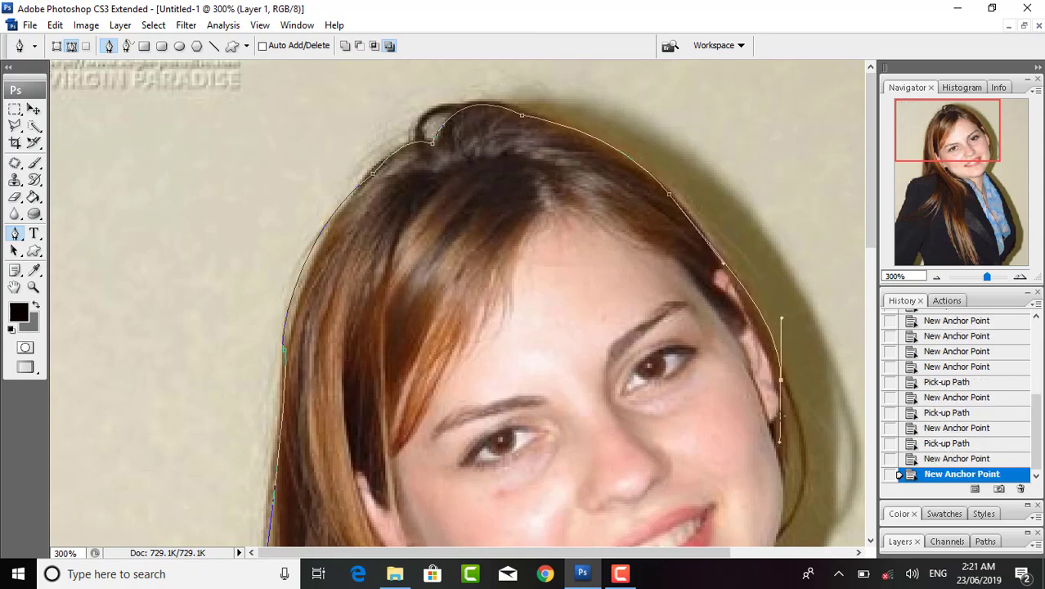
left_click(771, 423)
key("ctrl+plus")
left_click_drag(468, 446, 445, 513)
scroll(444, 513, "down", 5)
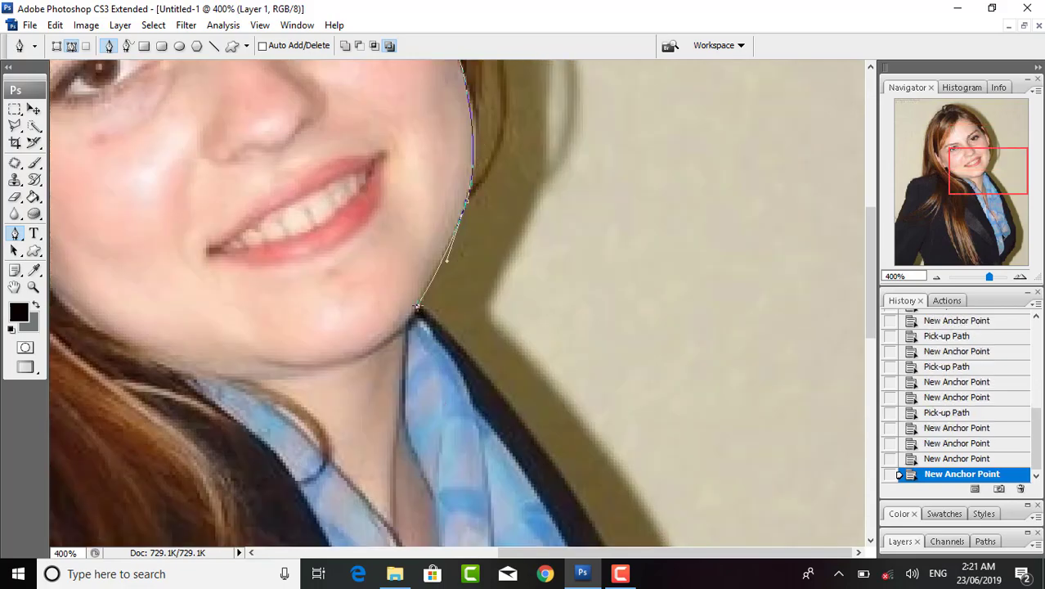
left_click(611, 478)
scroll(611, 477, "down", 5)
- Continue anchors down the jacket edge and around the beige gap to the photo's bottom
left_click(731, 311)
left_click(701, 391)
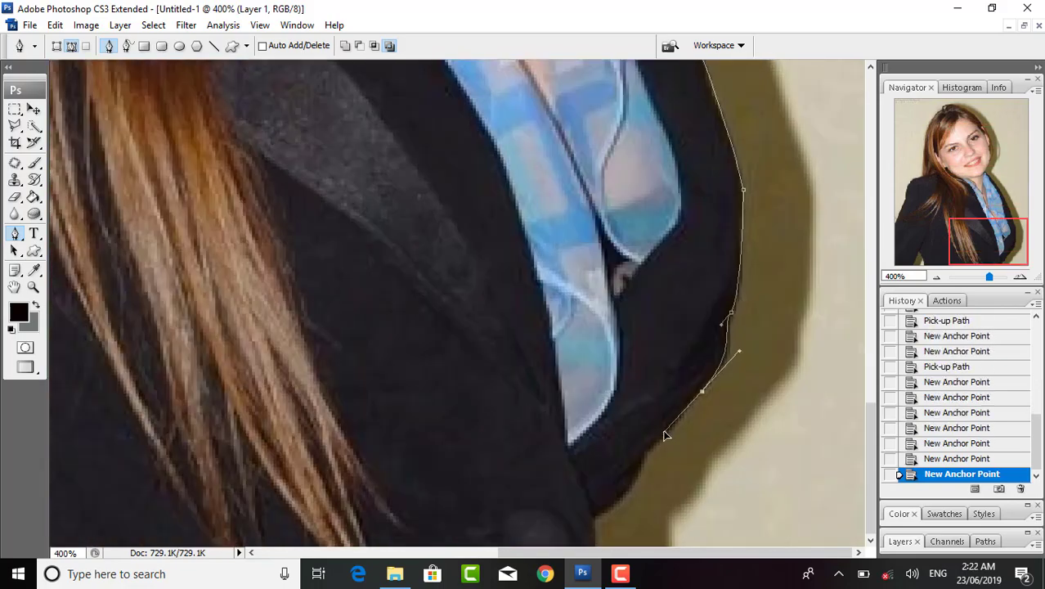
left_click(646, 449)
left_click_drag(597, 517, 628, 505)
scroll(458, 311, "left", 10)
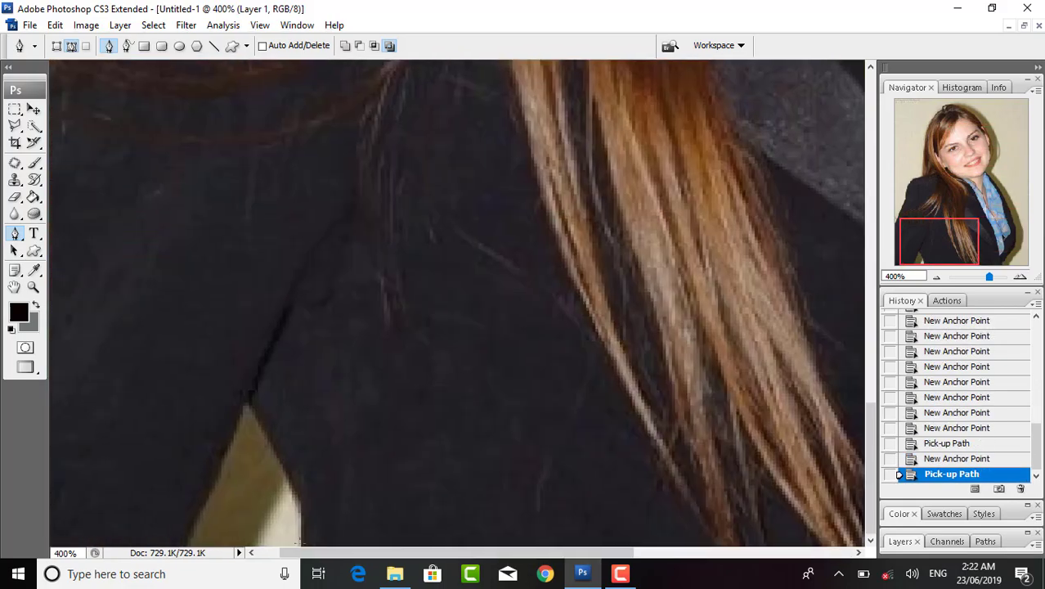
left_click(244, 404)
left_click(303, 508)
scroll(458, 311, "left", 1)
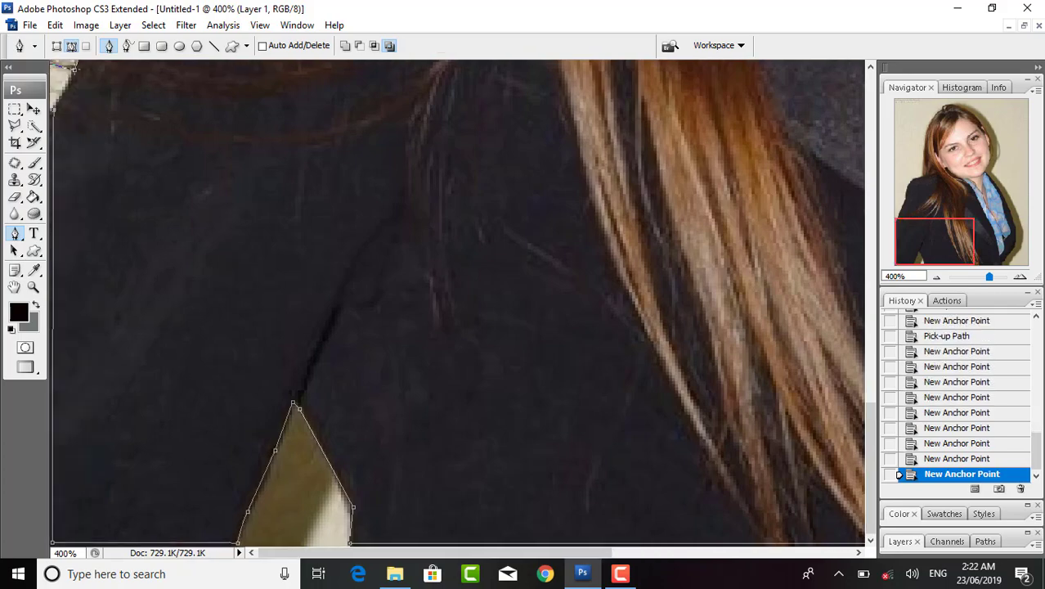
key("ctrl+minus")
- Leave Quick Mask, zoom out, and delete the stray left-end anchor with Delete Anchor Point Tool
key("q")
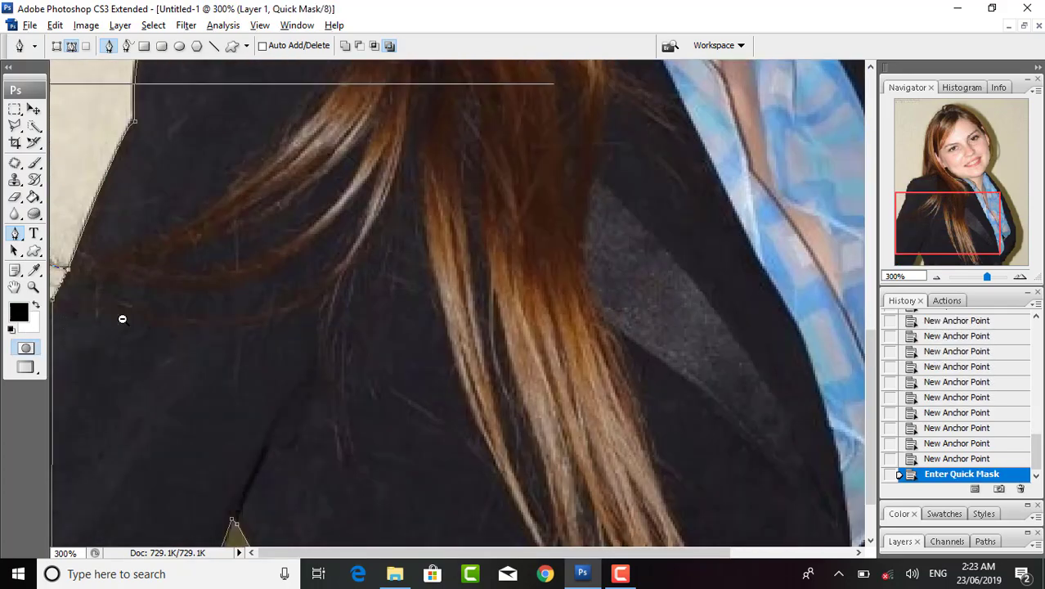
key("ctrl+minus")
key("ctrl+minus")
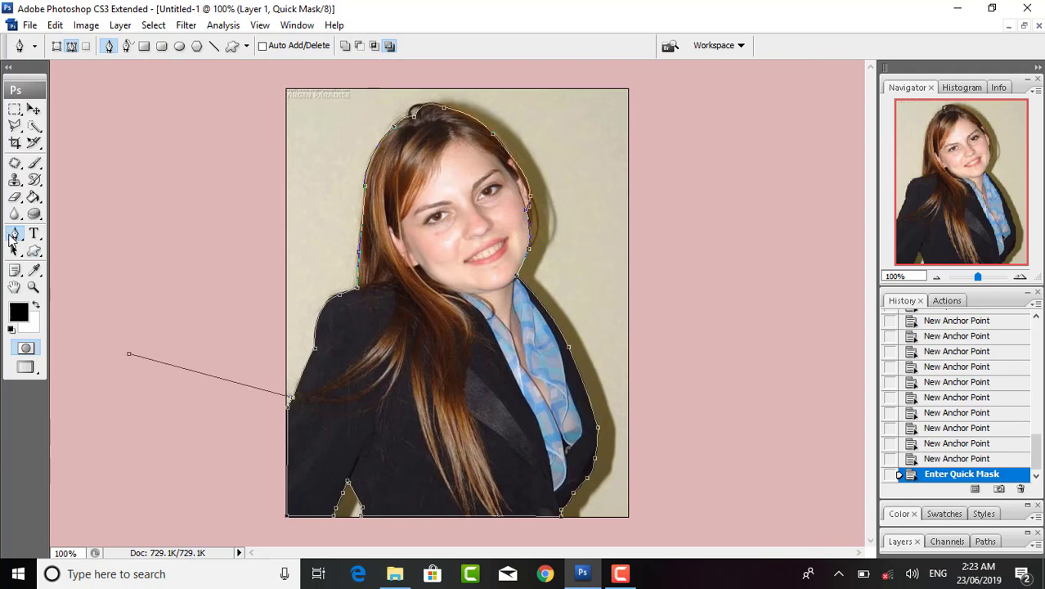
left_click_drag(11, 238, 57, 277)
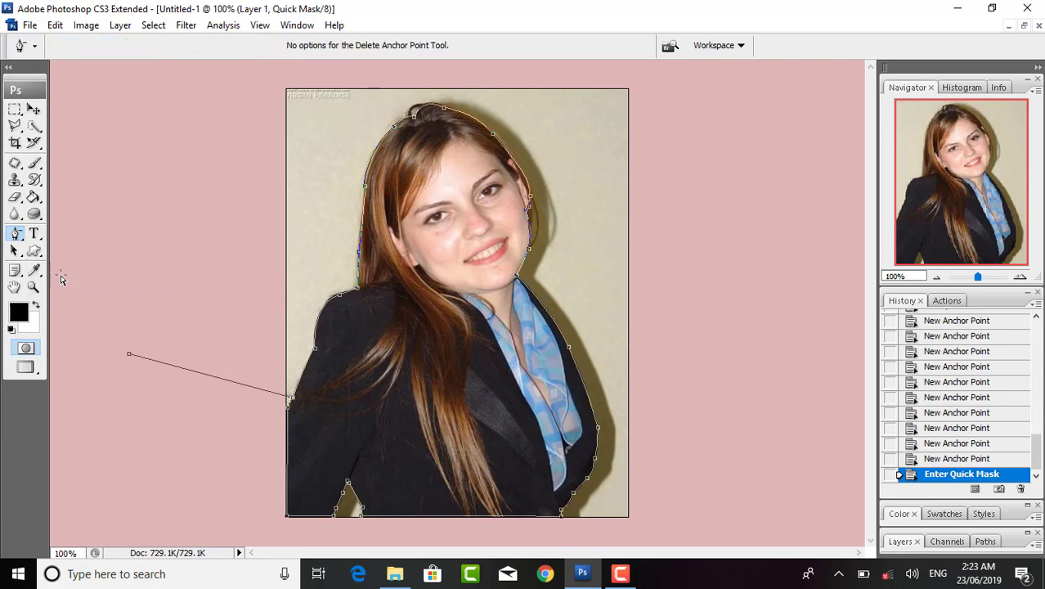
left_click(128, 356)
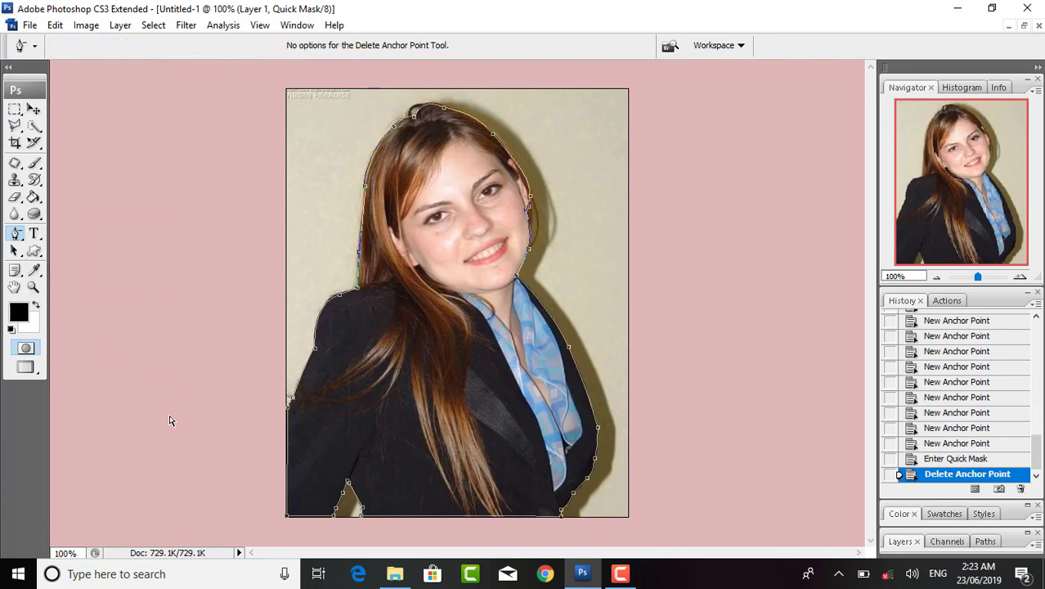
key("F7")
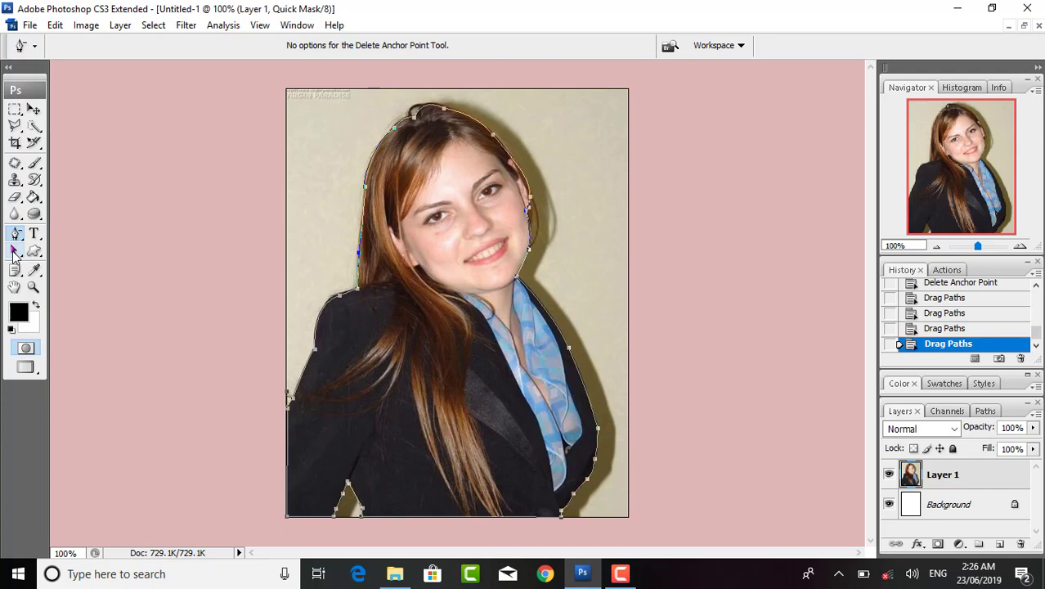
left_click(14, 253)
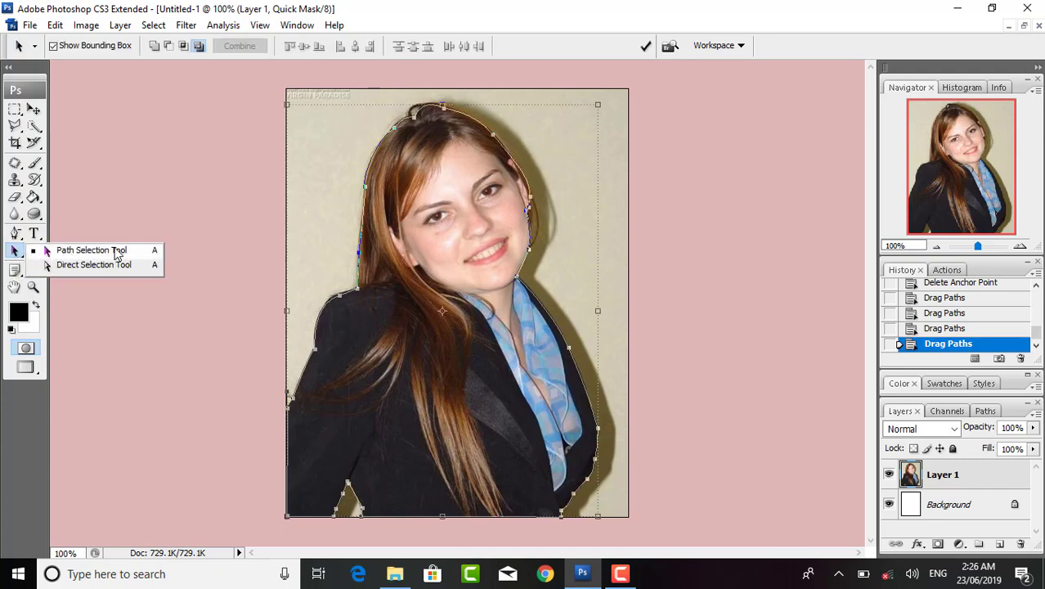
left_click(90, 264)
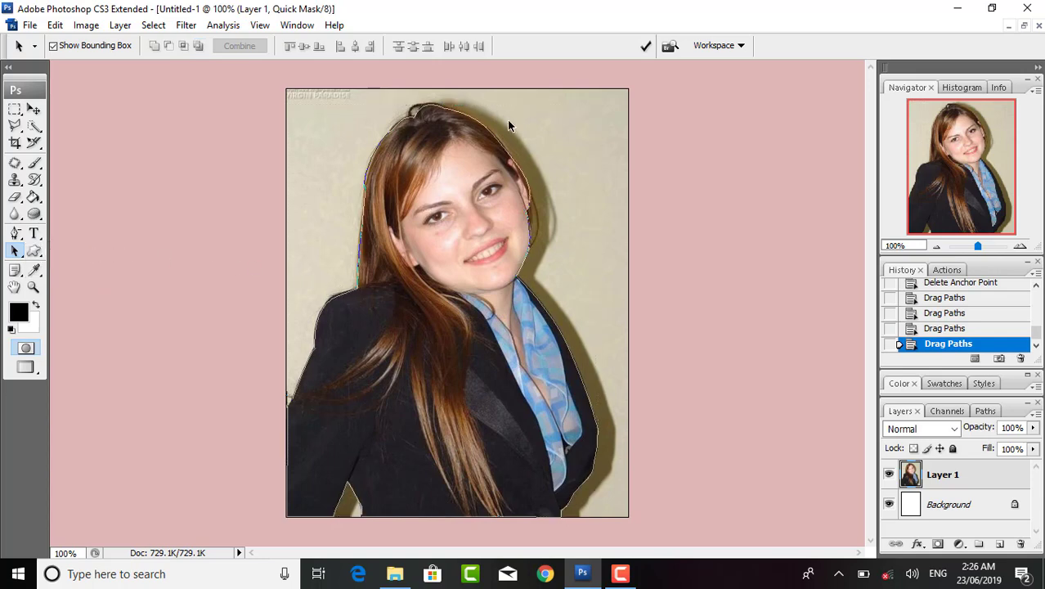
left_click(373, 313)
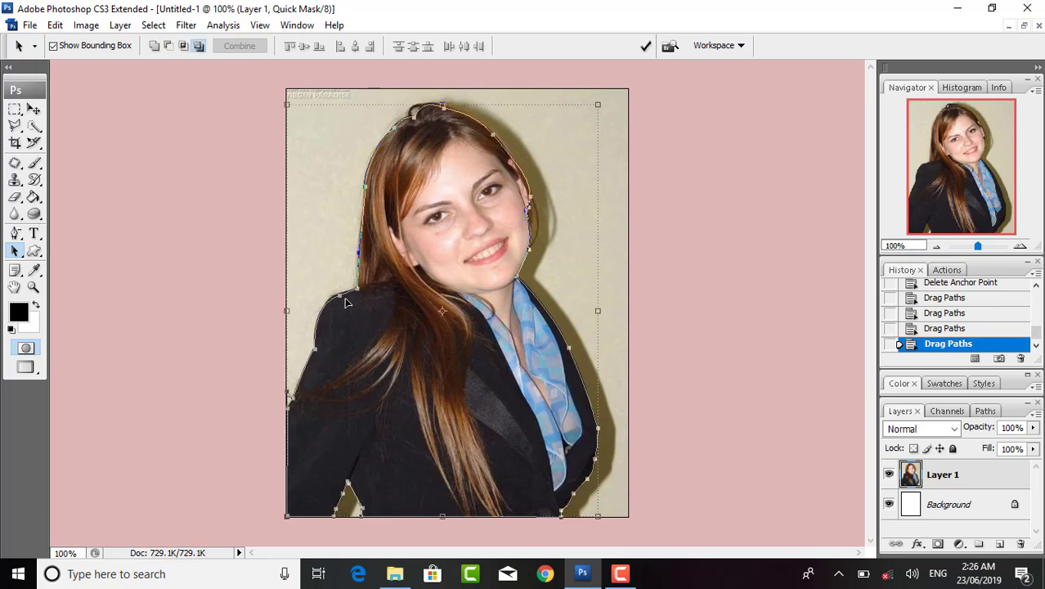
left_click_drag(342, 300, 572, 282)
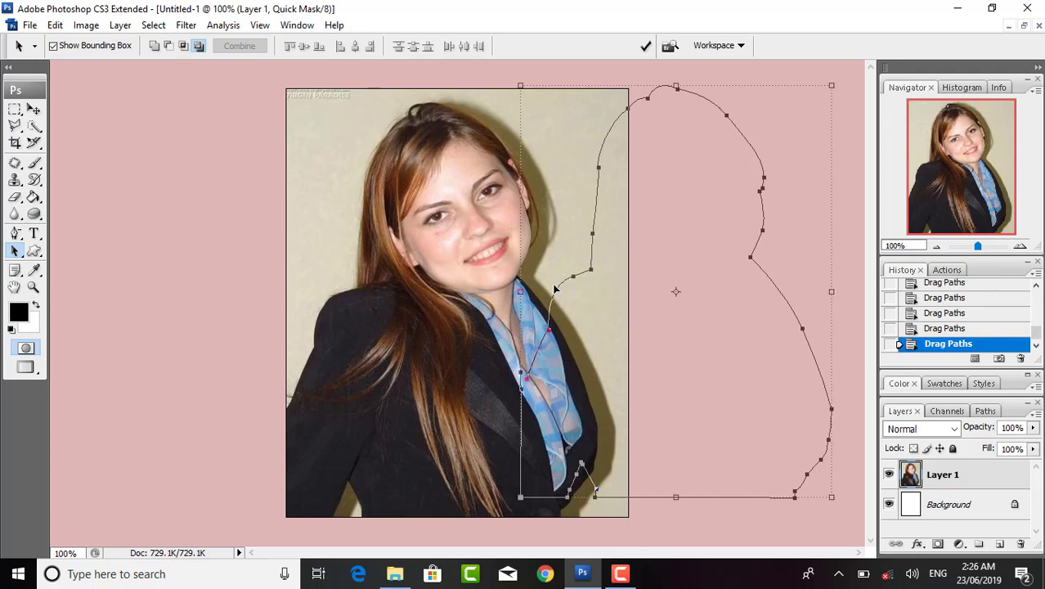
key("ctrl+z")
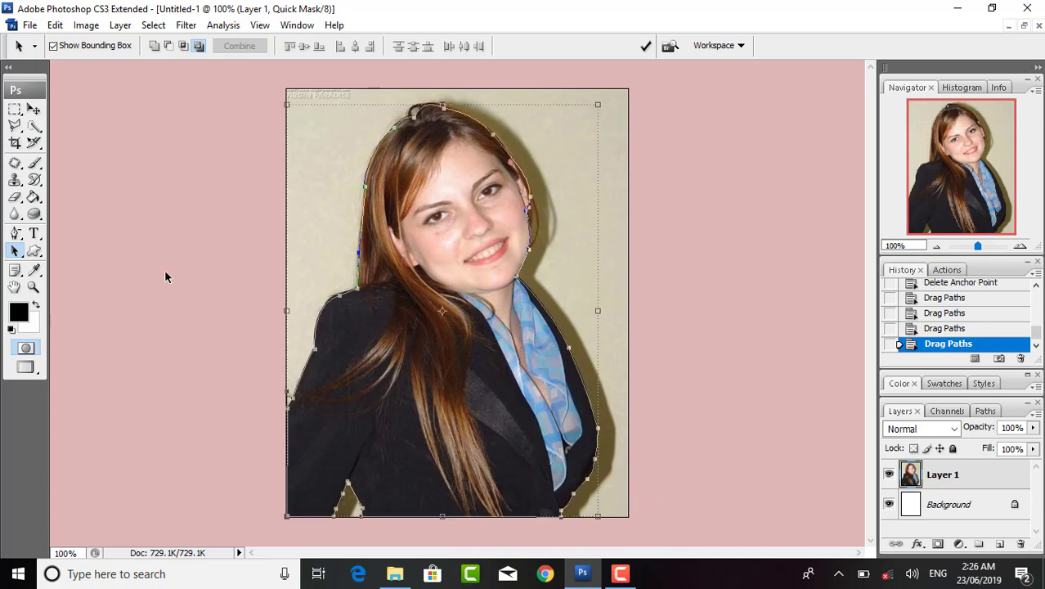
- Drag the left-shoulder anchor's direction handle with Direct Selection Tool so the curve hugs the shoulder
right_click(17, 251)
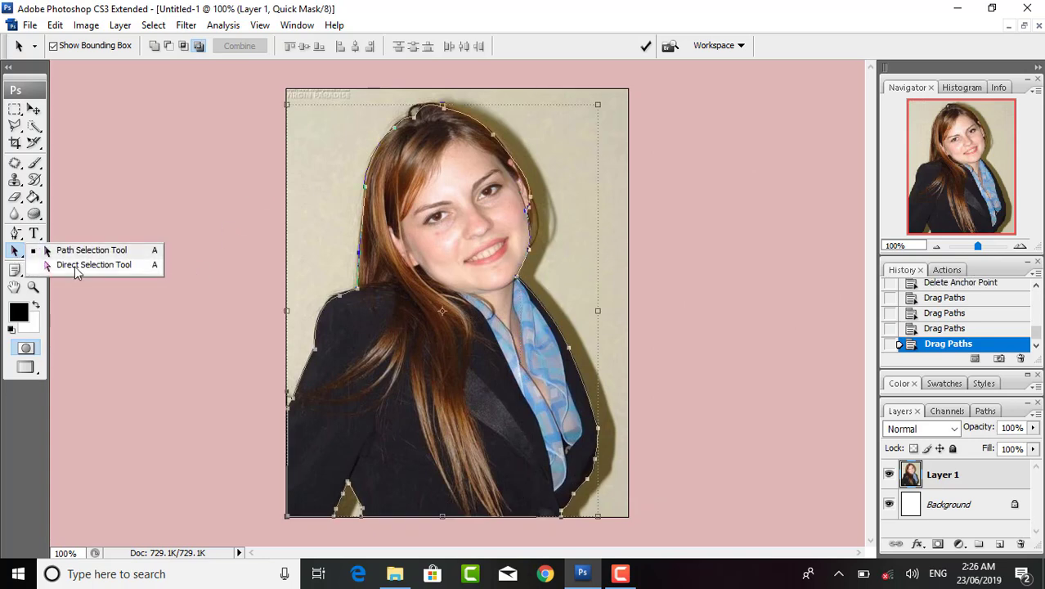
left_click(76, 264)
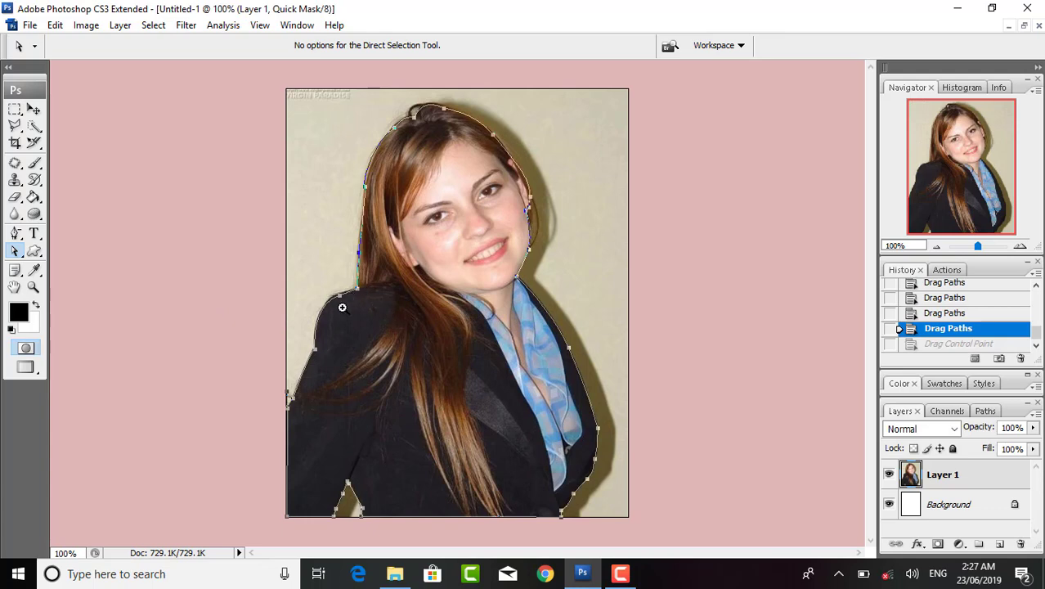
key("ctrl+plus")
key("ctrl+plus")
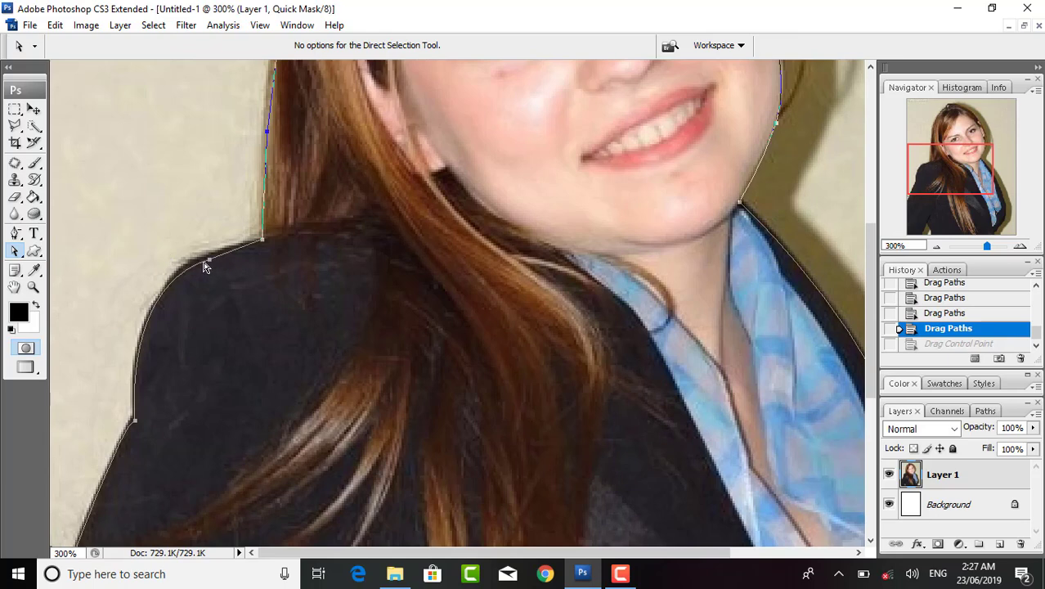
left_click(209, 260)
mouse_move(121, 286)
left_mouse_down()
mouse_move(156, 254)
mouse_move(211, 242)
mouse_move(227, 252)
mouse_move(137, 283)
mouse_move(191, 246)
mouse_move(322, 274)
mouse_move(85, 264)
mouse_move(256, 320)
mouse_move(210, 276)
mouse_move(152, 282)
mouse_move(151, 271)
mouse_move(135, 270)
left_mouse_up()
key("ctrl+alt+0")
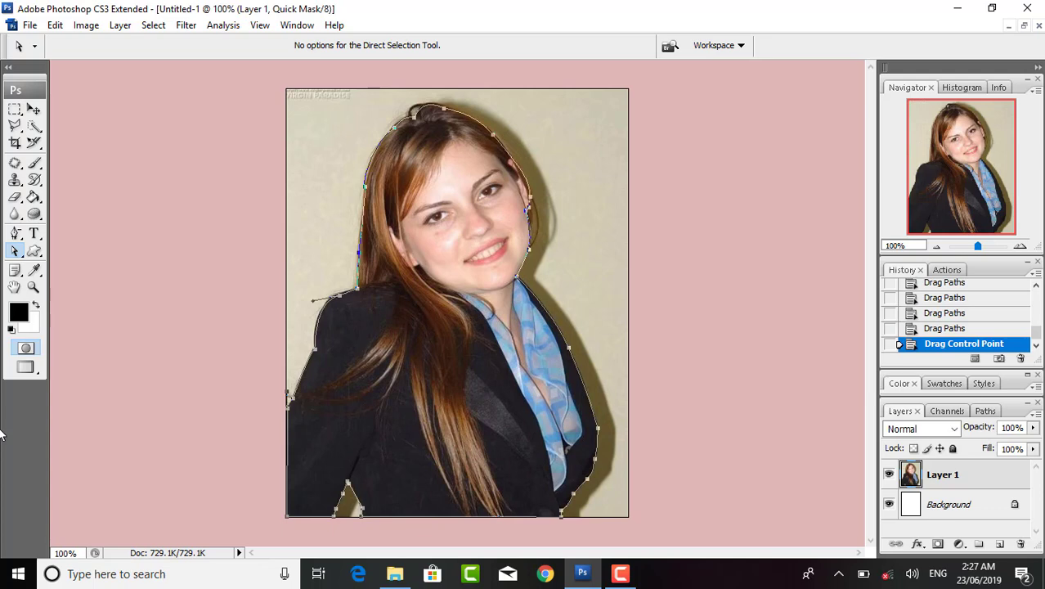
- Load the Work Path as an active selection around the woman
key("ctrl+Return")
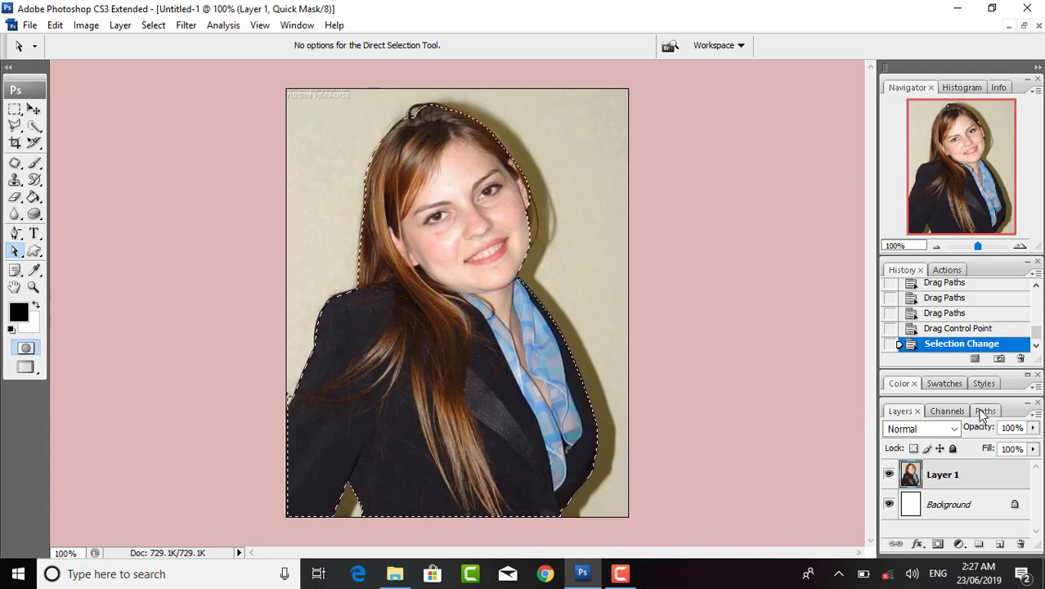
key("ctrl+z")
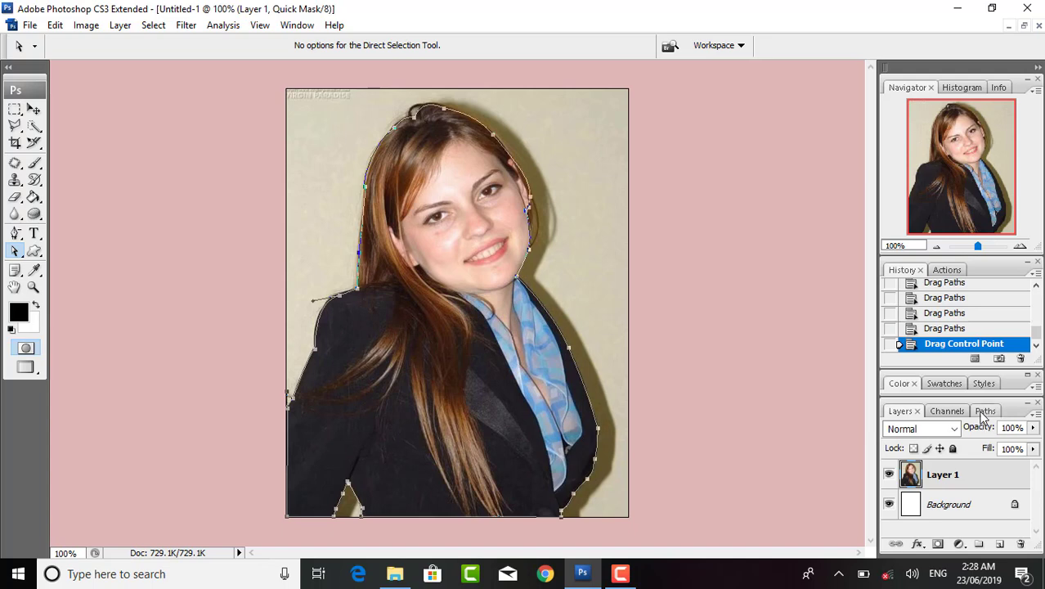
left_click(984, 412)
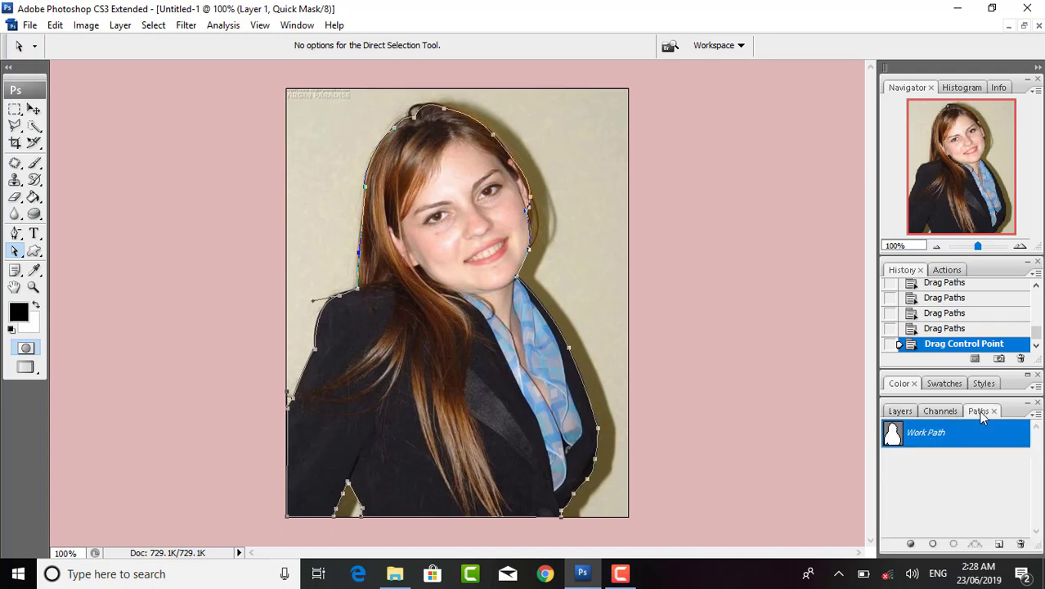
left_click(892, 438)
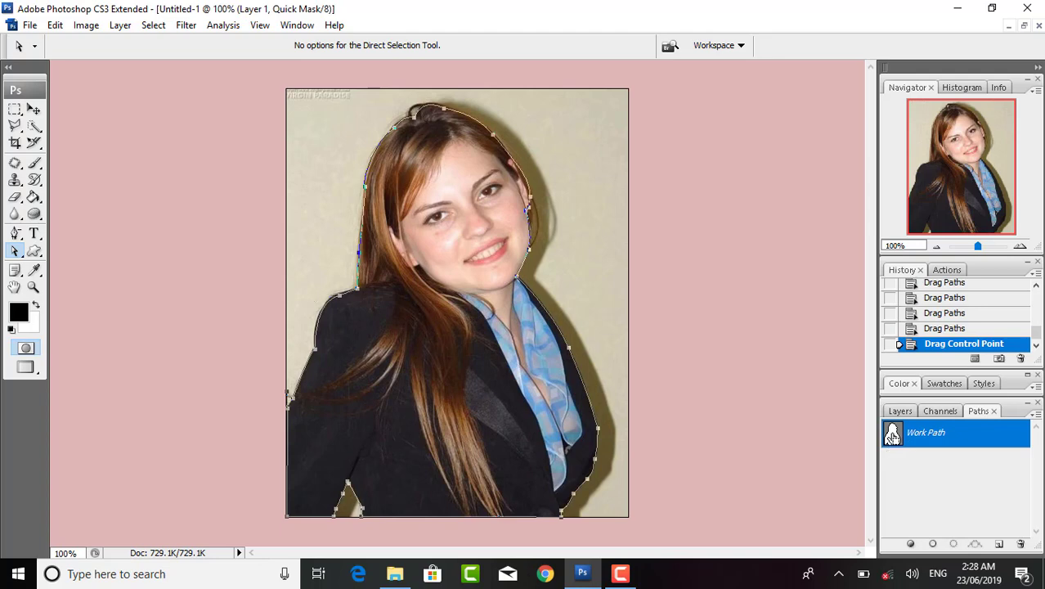
left_click(892, 436, "ctrl")
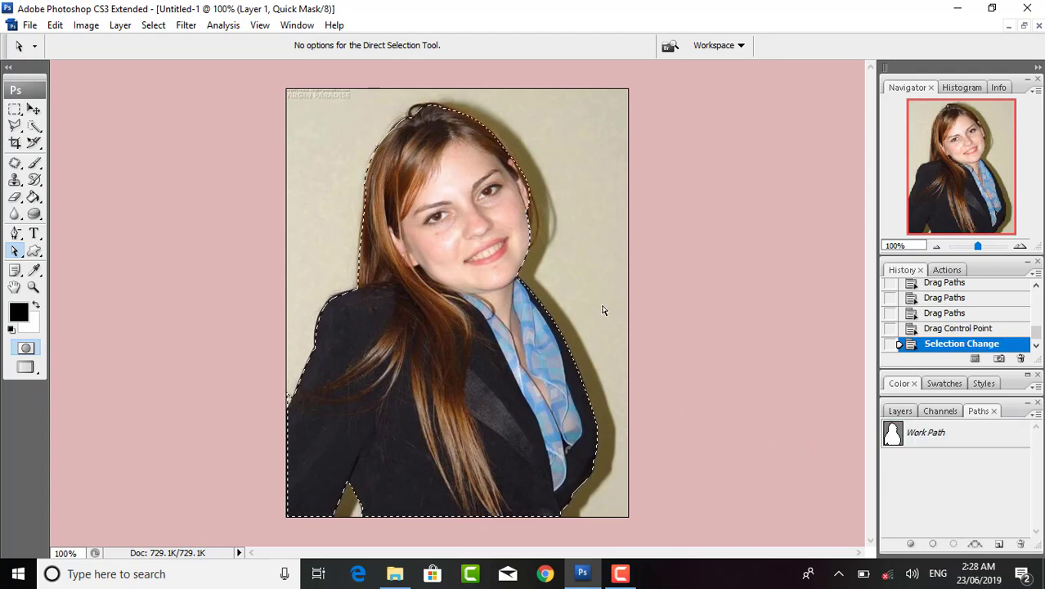
key("ctrl+z")
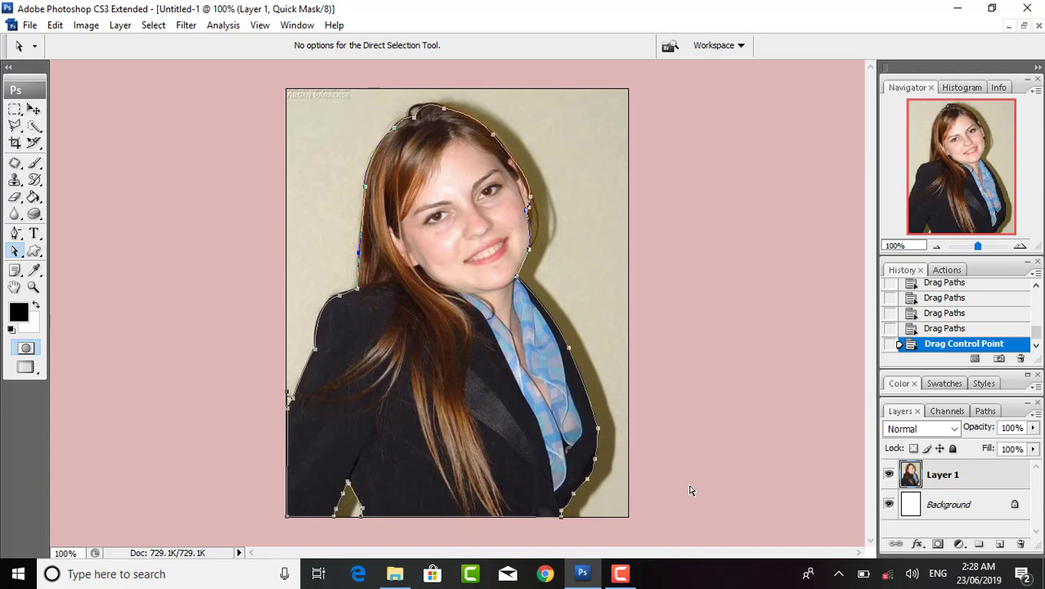
key("ctrl+z")
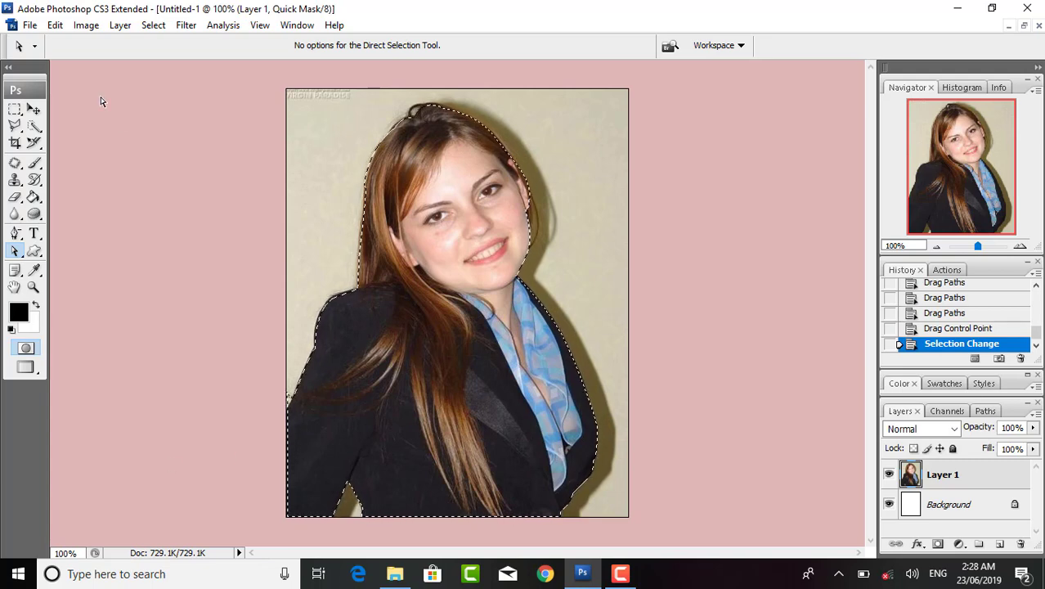
- Copy the selected woman, then open the Modern-wall-3d-murals-wallpaper-HD-Maldives terrace image
left_click(56, 25)
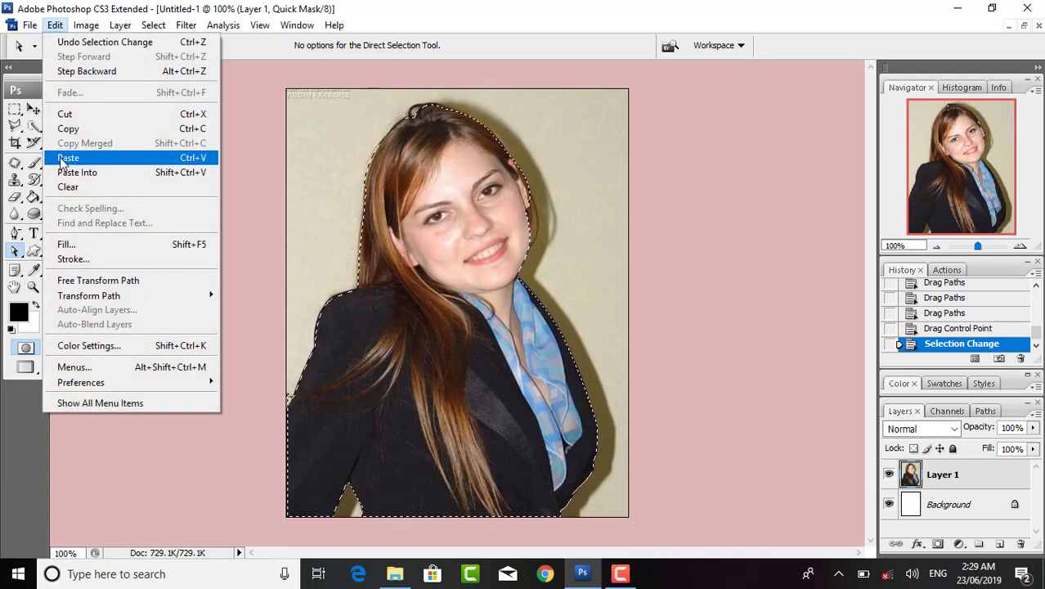
left_click(69, 130)
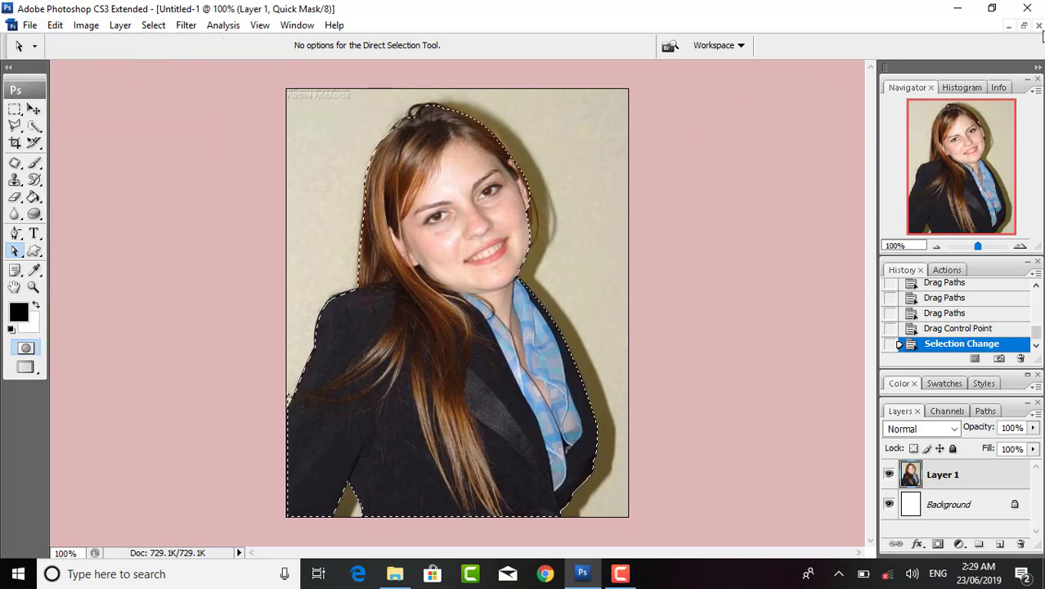
left_click(1006, 25)
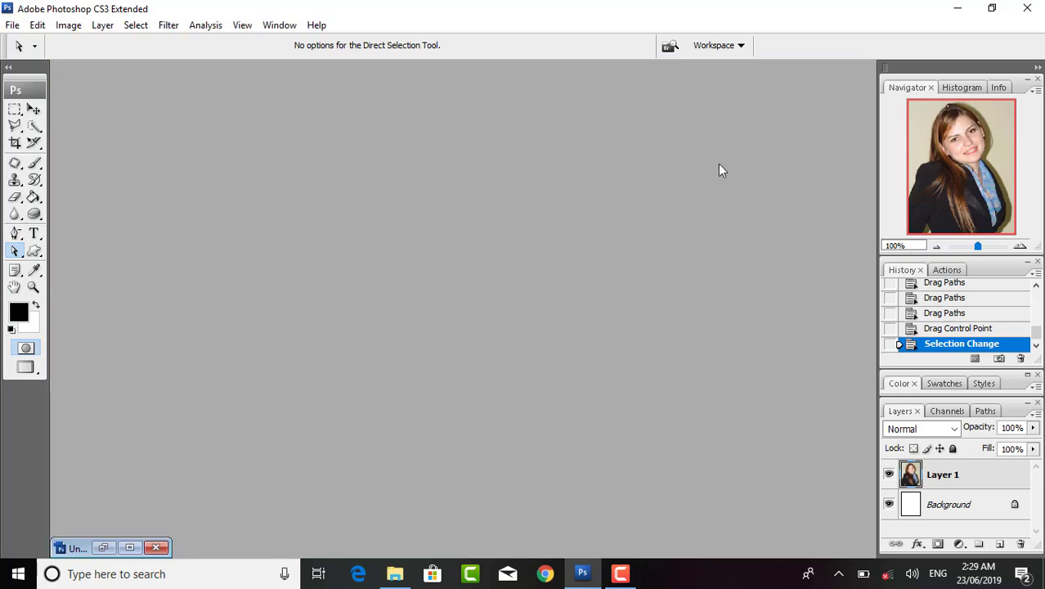
double_click(709, 174)
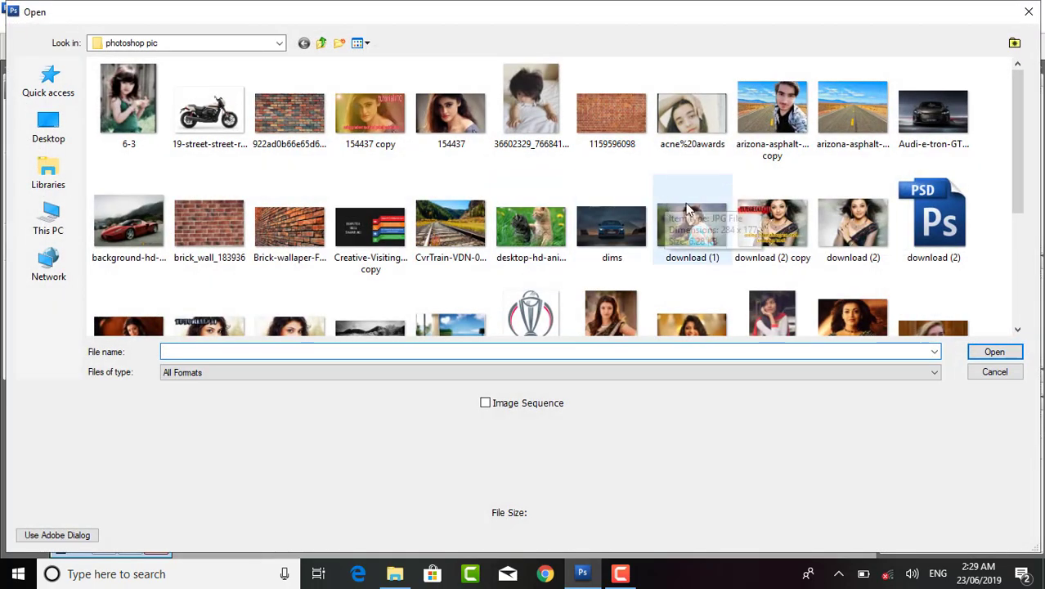
scroll(662, 201, "down", 3)
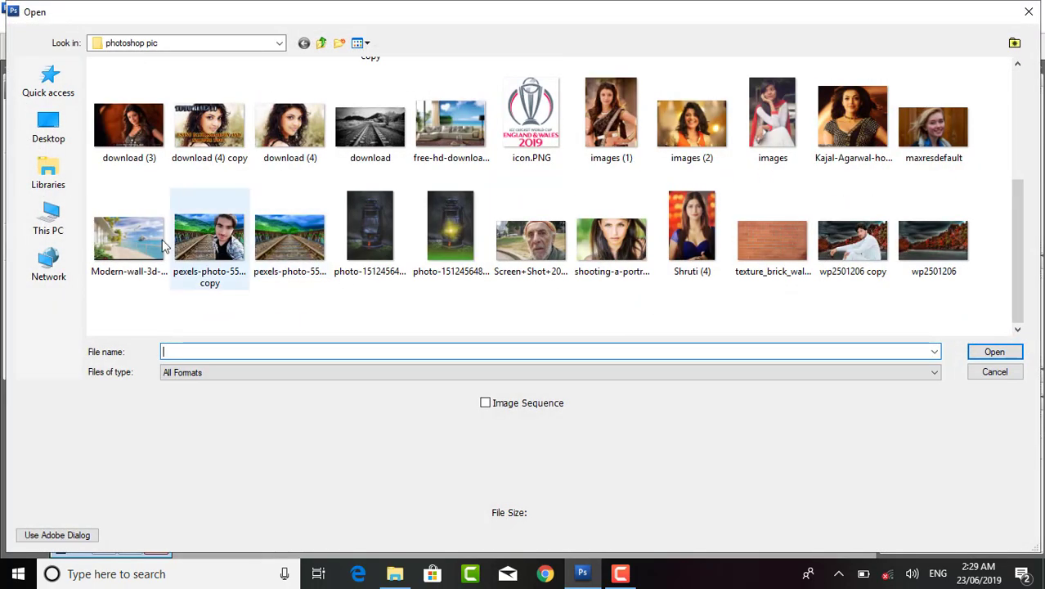
double_click(132, 239)
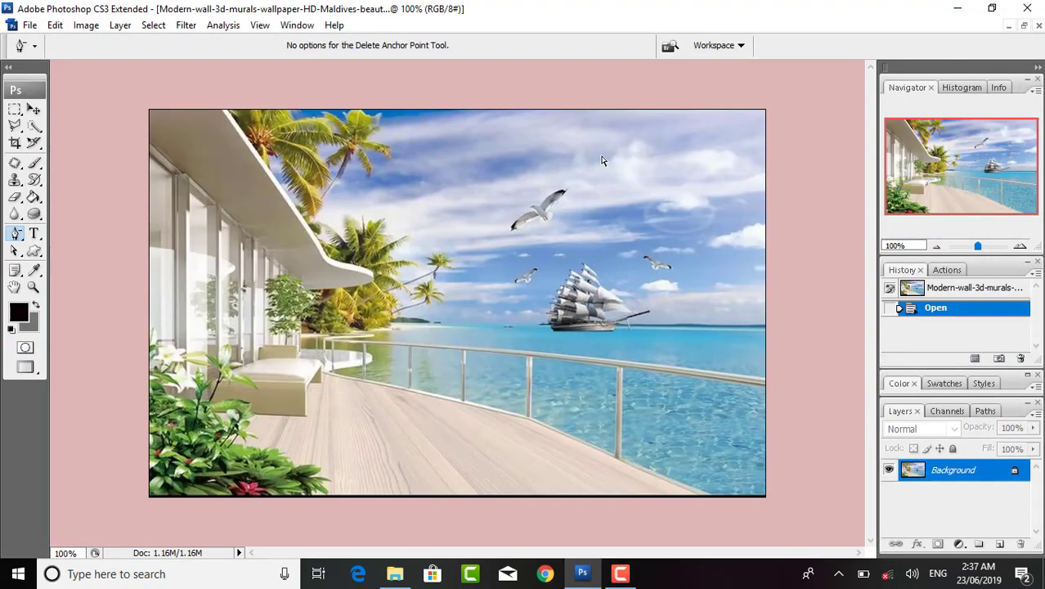
key("ctrl+v")
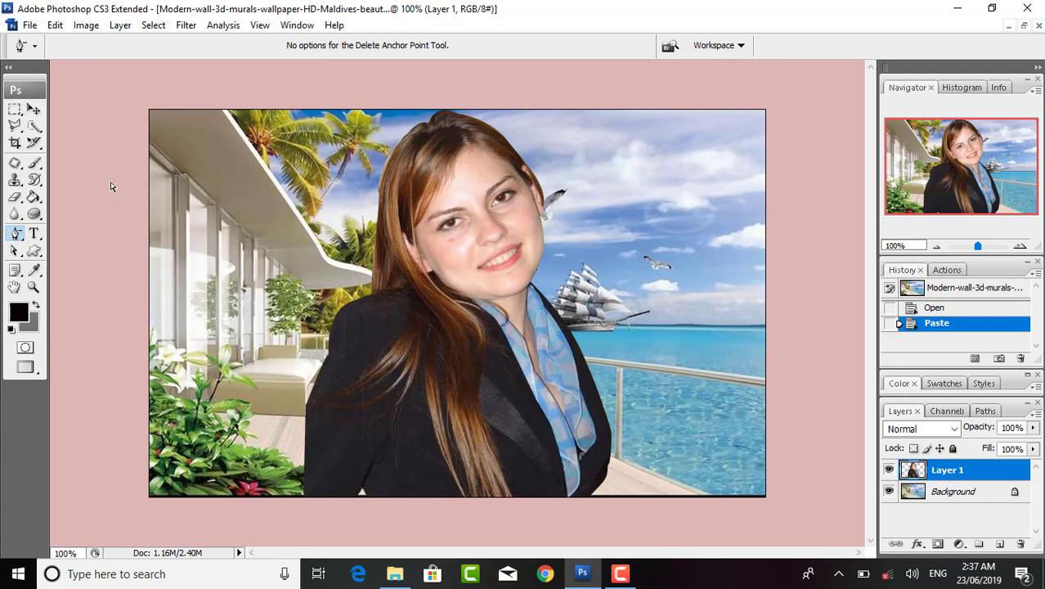
left_click(33, 109)
mouse_move(429, 332)
left_mouse_down()
mouse_move(318, 306)
mouse_move(270, 311)
left_mouse_up()
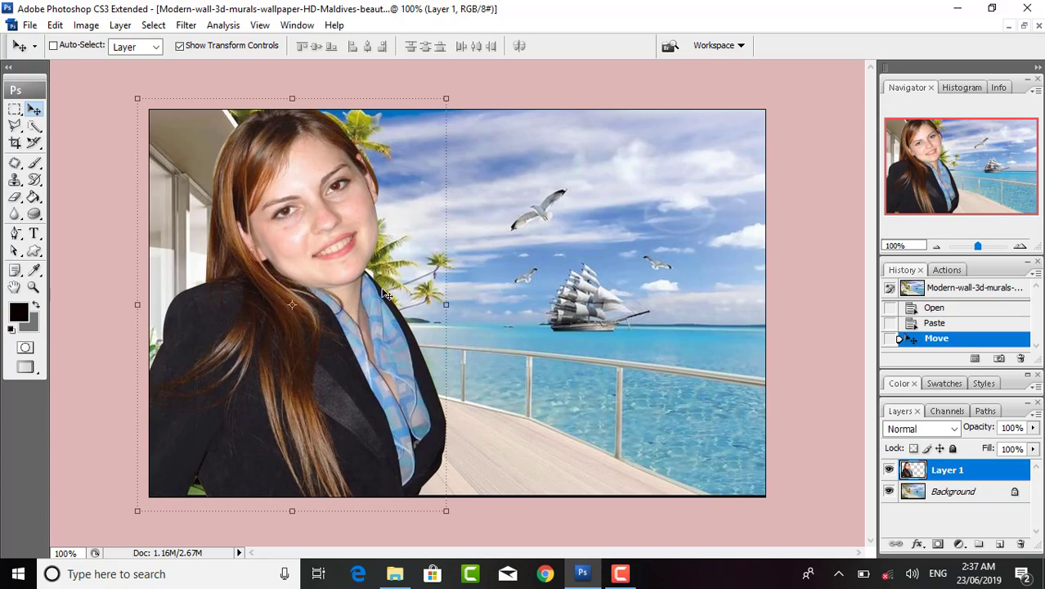
scroll(384, 293, "up", 1)
scroll(466, 290, "up", 1)
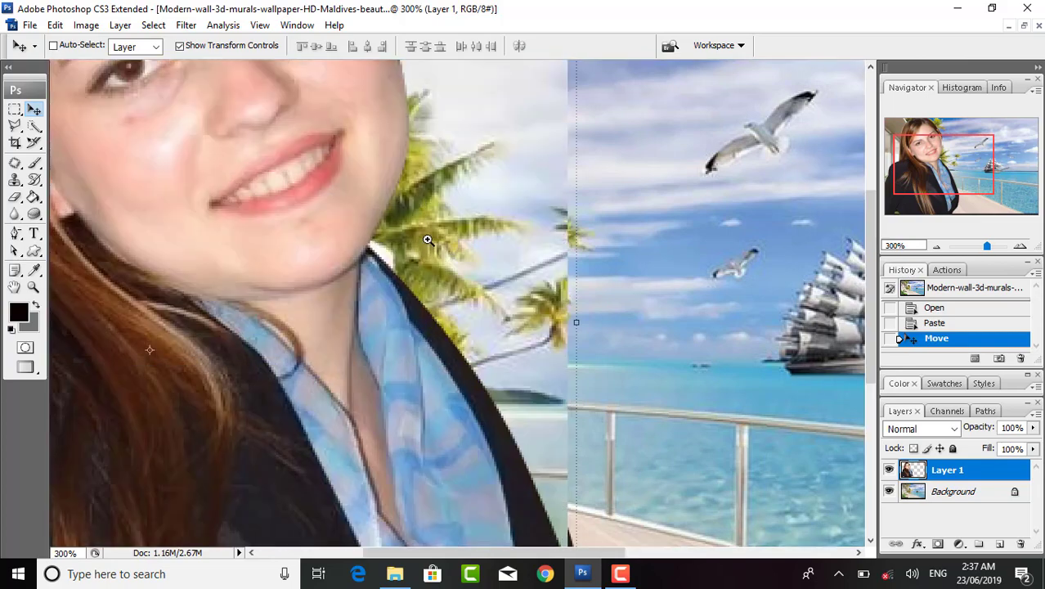
left_click_drag(362, 190, 564, 228)
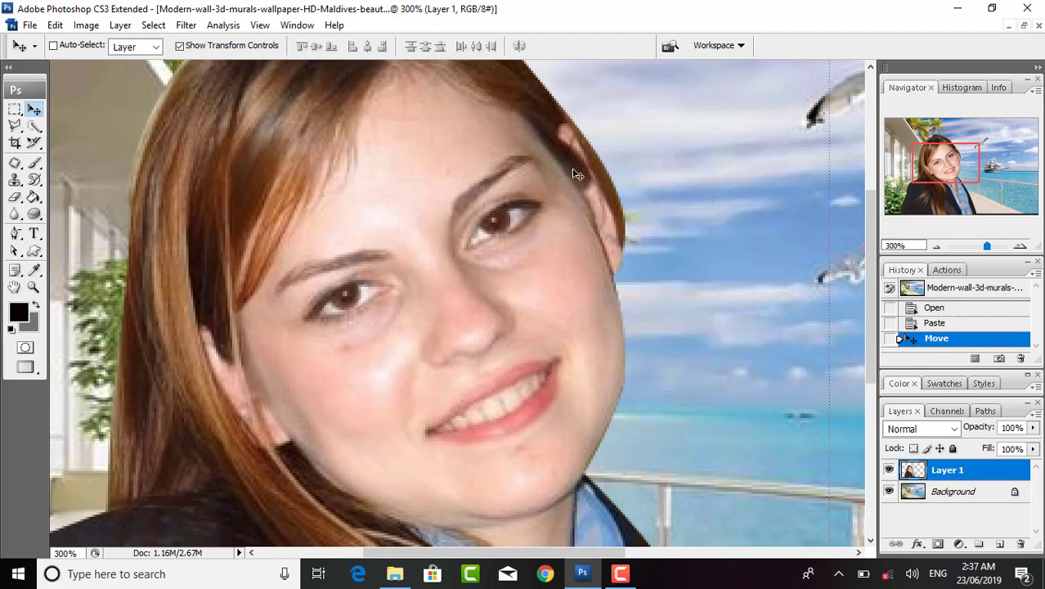
key("ctrl+alt+0")
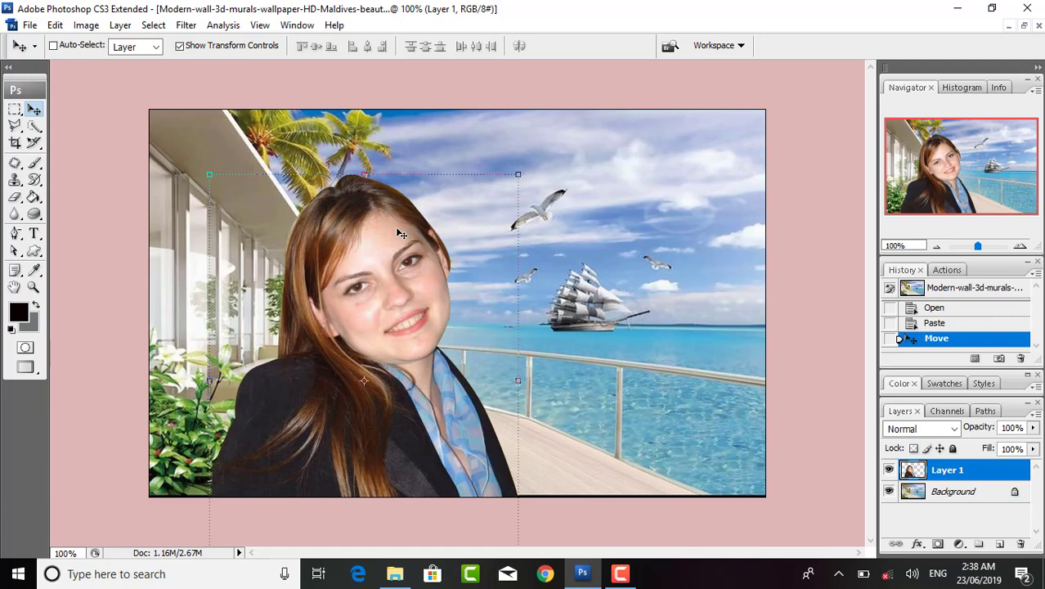
key("ctrl+z")
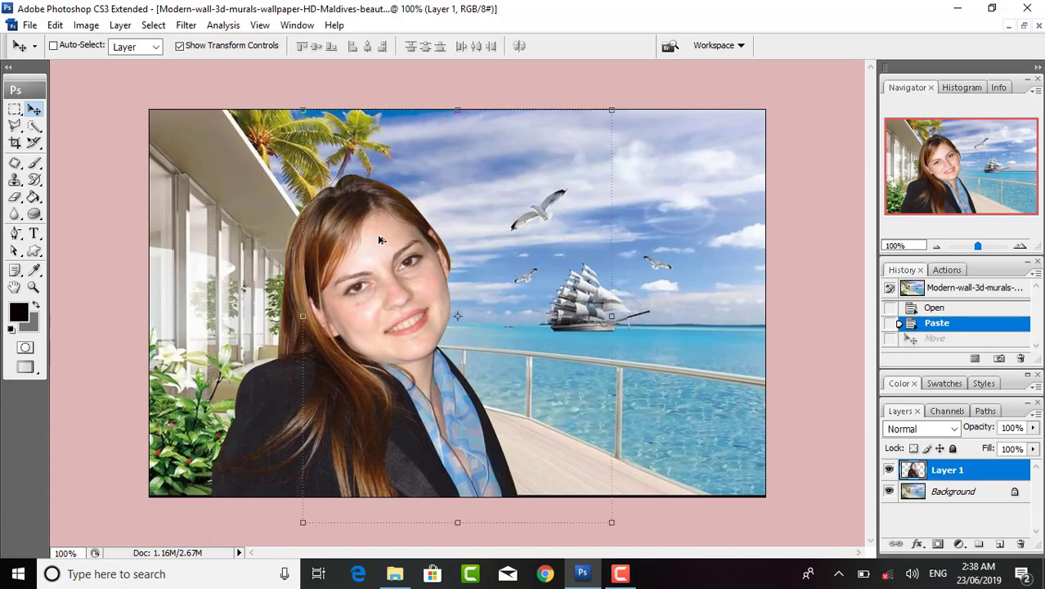
key("ctrl+z")
key("ctrl+alt+z")
key("ctrl+alt+z")
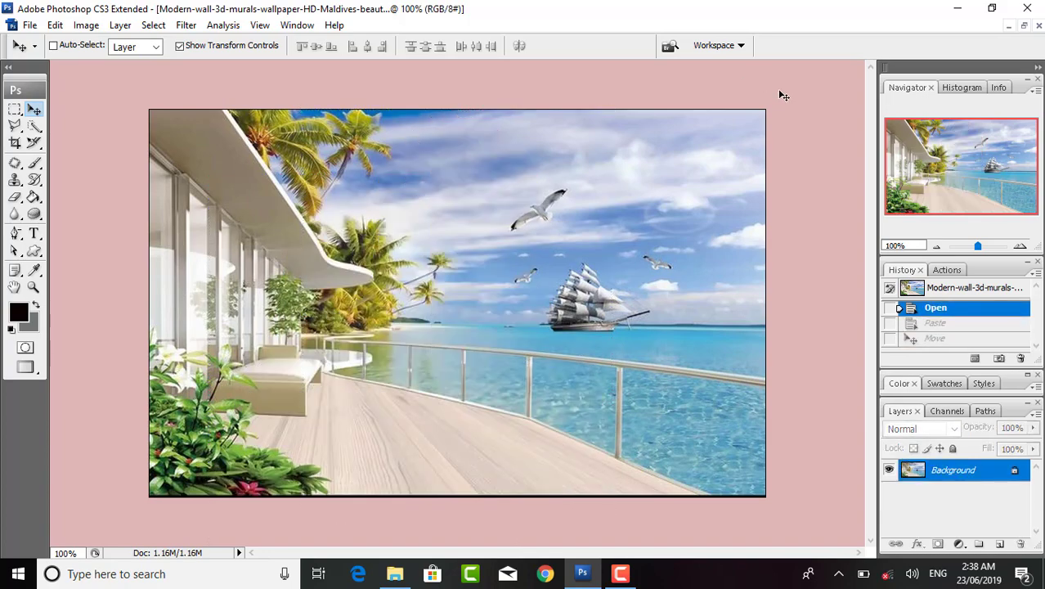
- Bring the woman's Untitled-1 document to the front and maximize it
left_click(1025, 28)
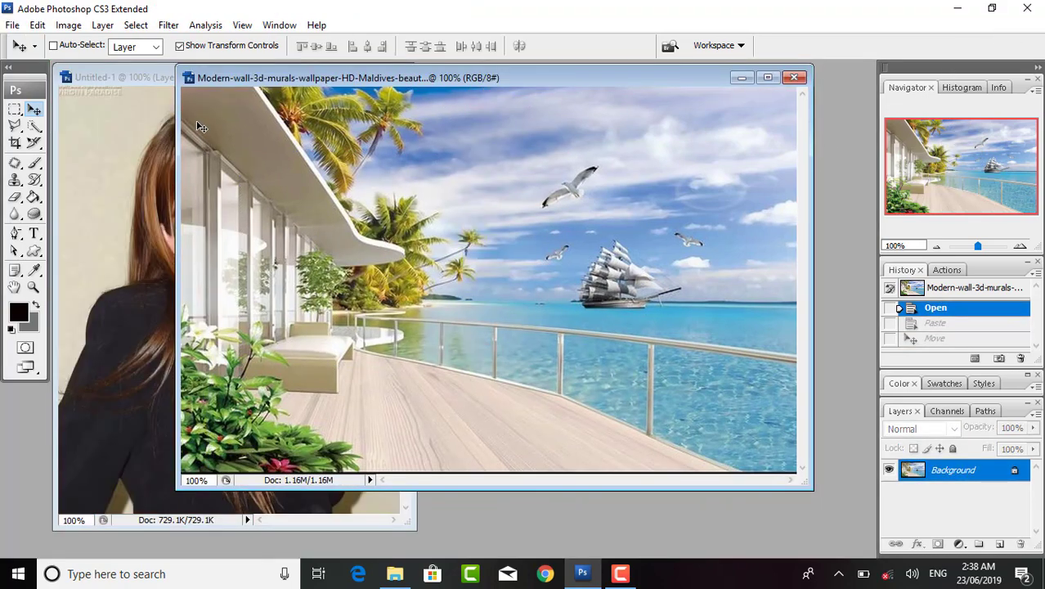
left_click(137, 73)
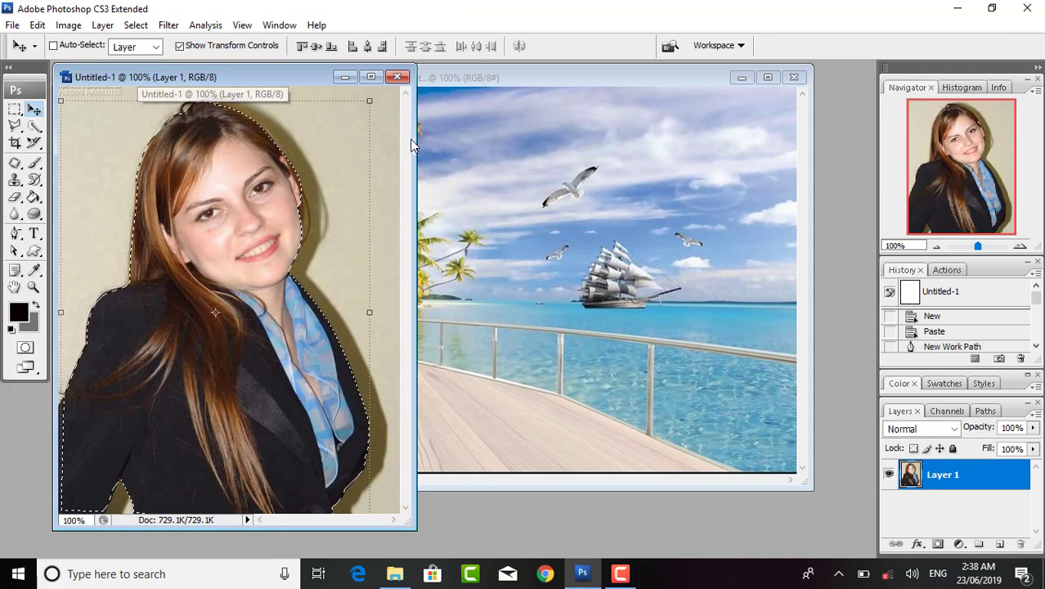
left_click(365, 78)
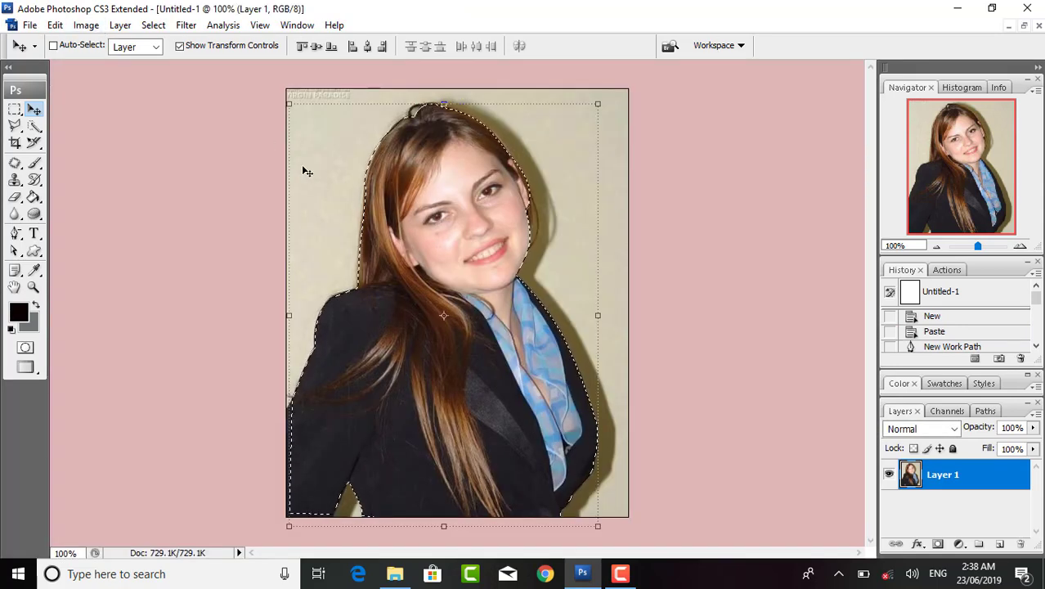
- Feather the woman's selection by 2 pixels via Select > Modify > Feather
left_click(184, 27)
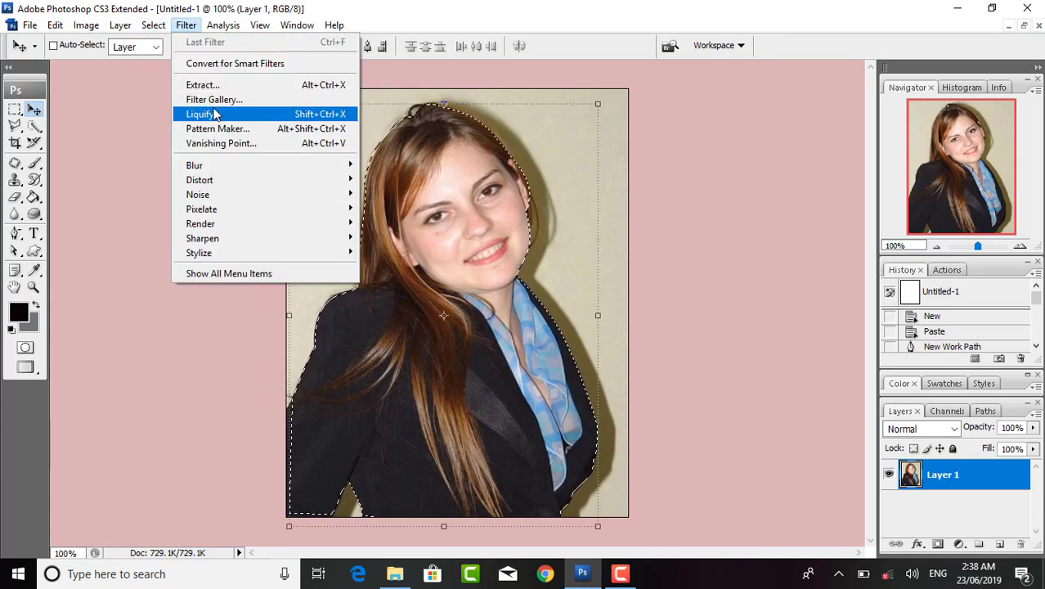
left_click(152, 27)
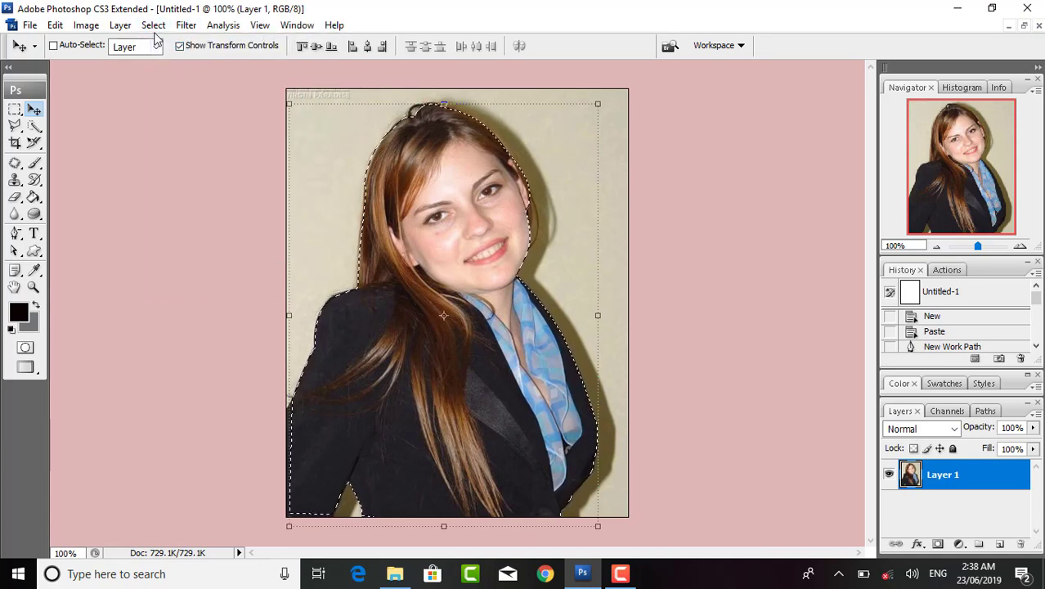
left_click(152, 28)
mouse_move(166, 194)
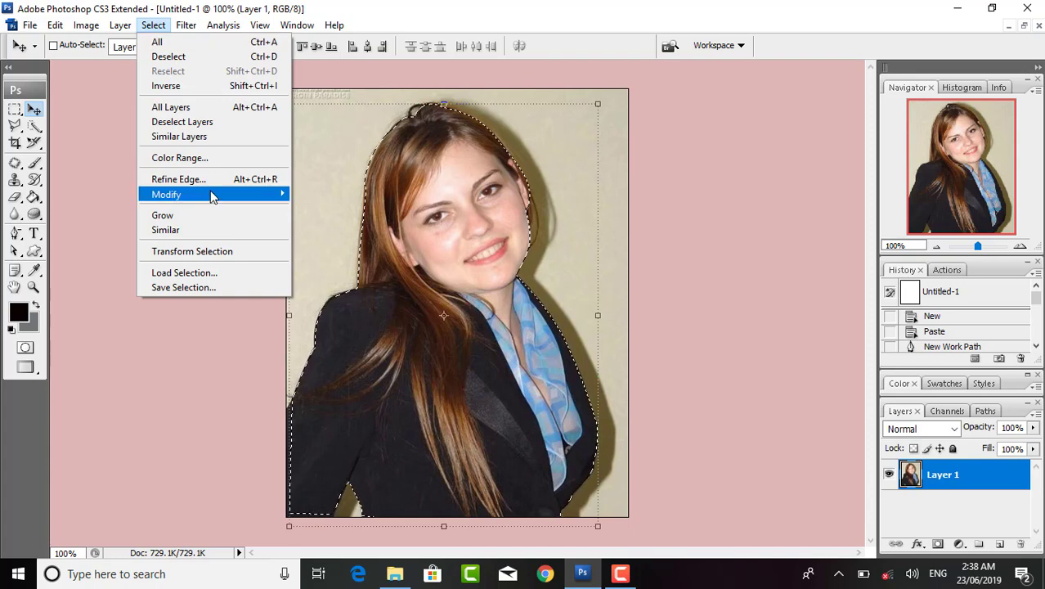
left_click(379, 253)
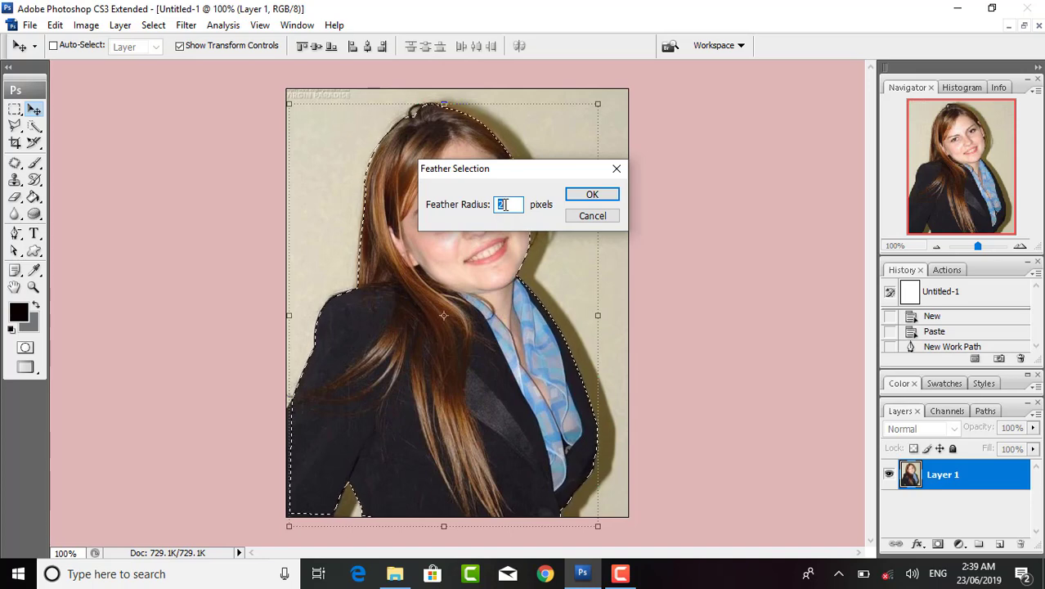
left_click(592, 194)
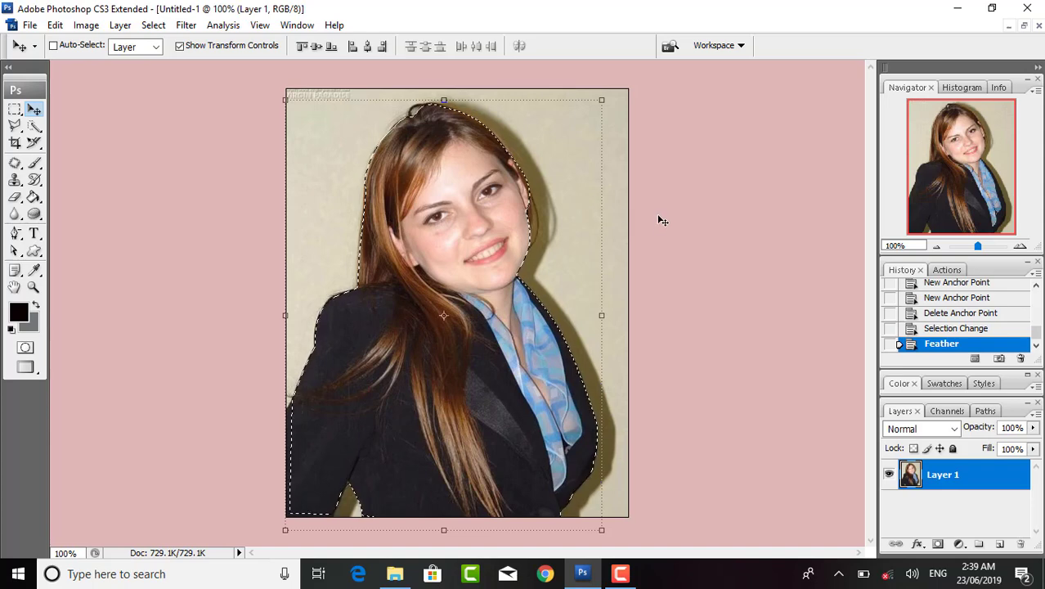
- Copy Merged the feathered woman and paste her into the terrace image as Layer 1
left_click(57, 26)
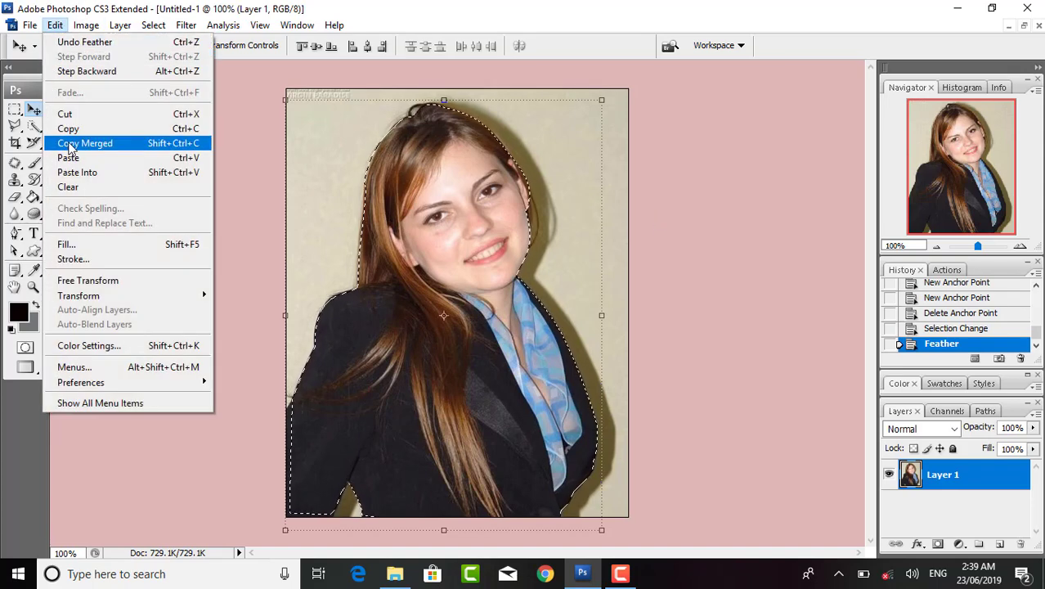
left_click(182, 144)
left_click(1024, 25)
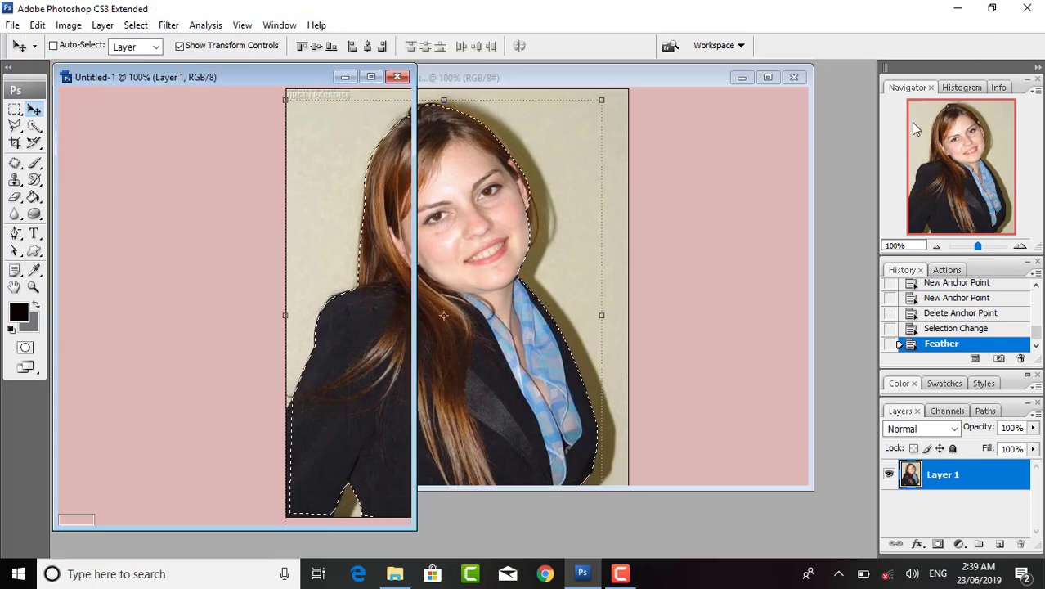
left_click(559, 79)
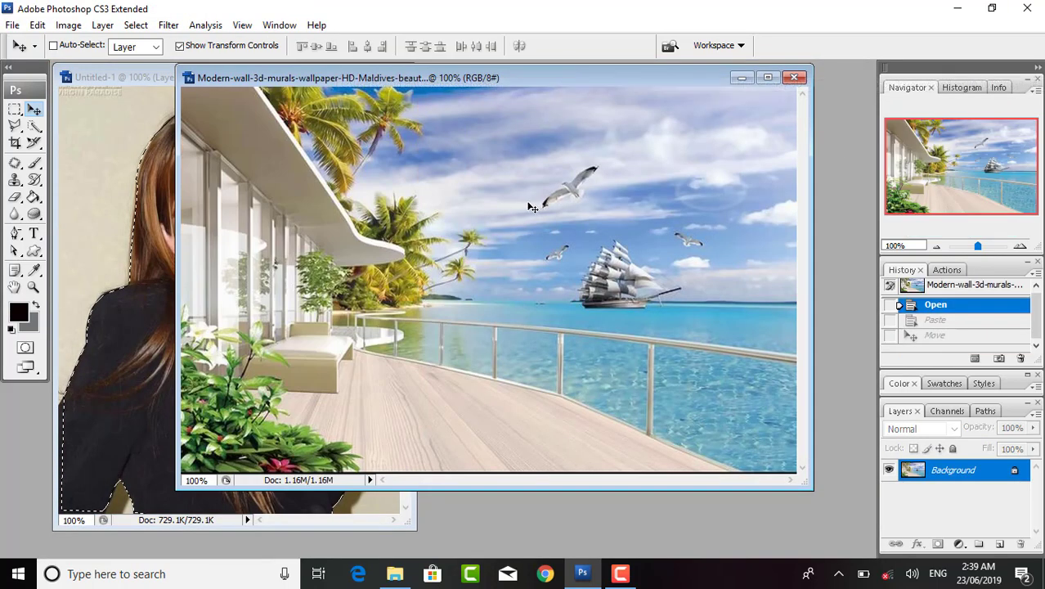
key("ctrl+v")
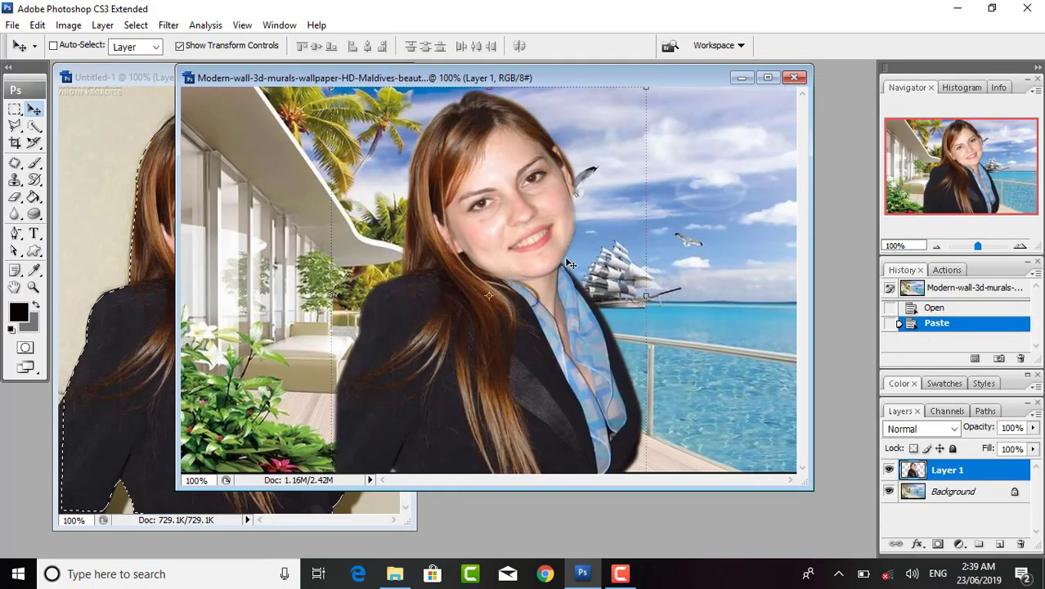
- Move the pasted woman right and down over the terrace, then maximize the window
key("ctrl+plus")
key("ctrl+plus")
left_click_drag(428, 234, 655, 311)
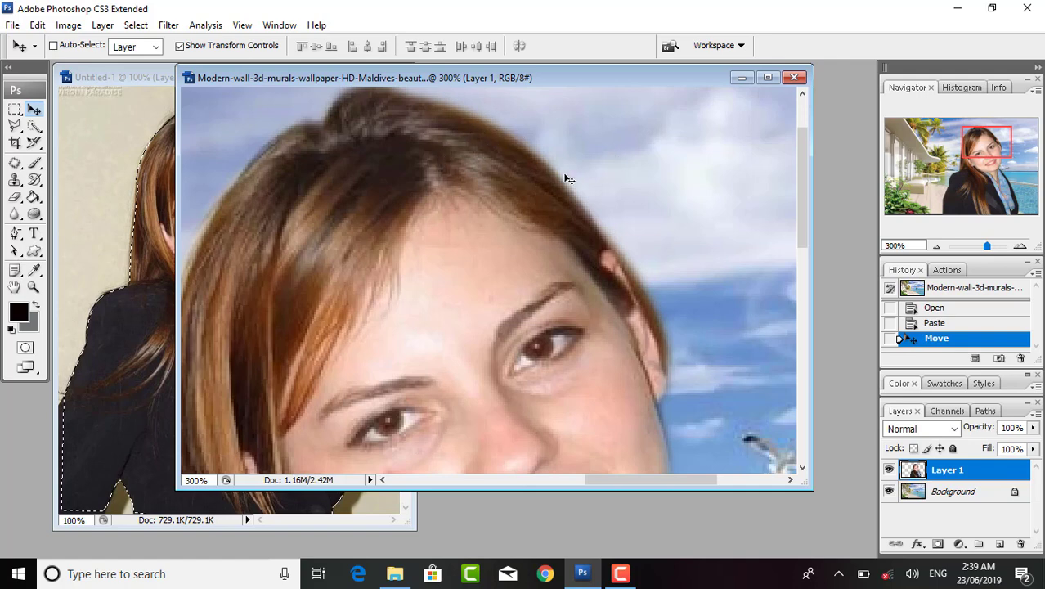
left_click(767, 77)
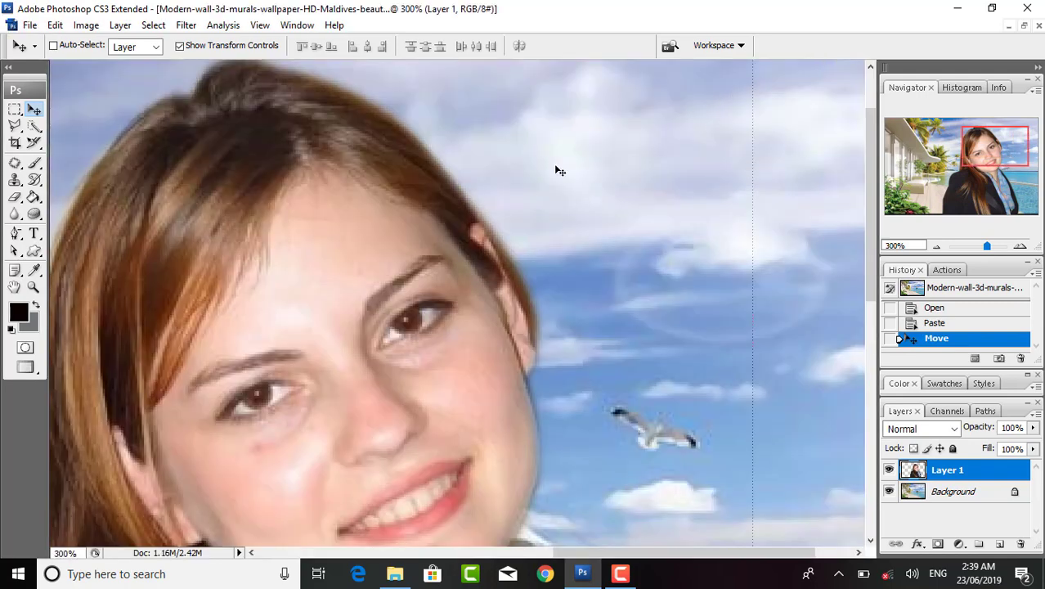
- Choose the Lasso Tool from the toolbox
left_click(13, 129)
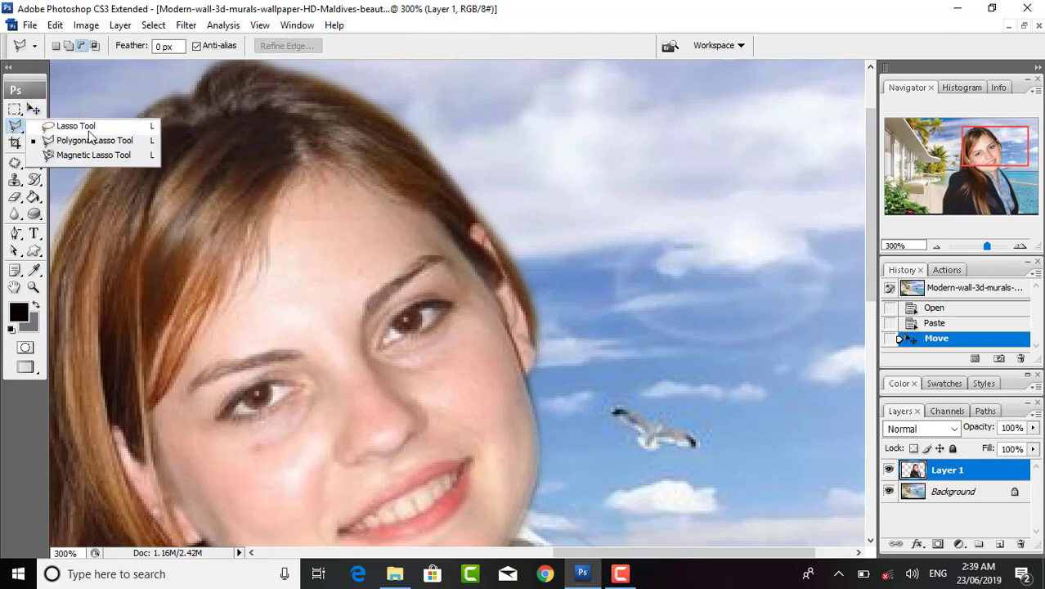